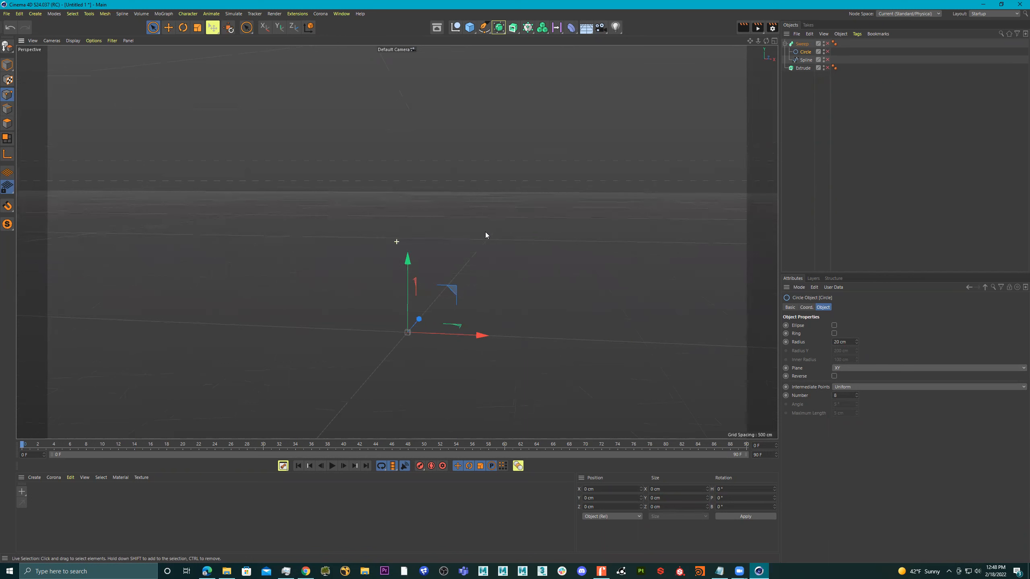
Step: Open the recent project metro seat.c4d and return to the four-view layout
{"action": "middle_click", "coordinate": [506, 237]}
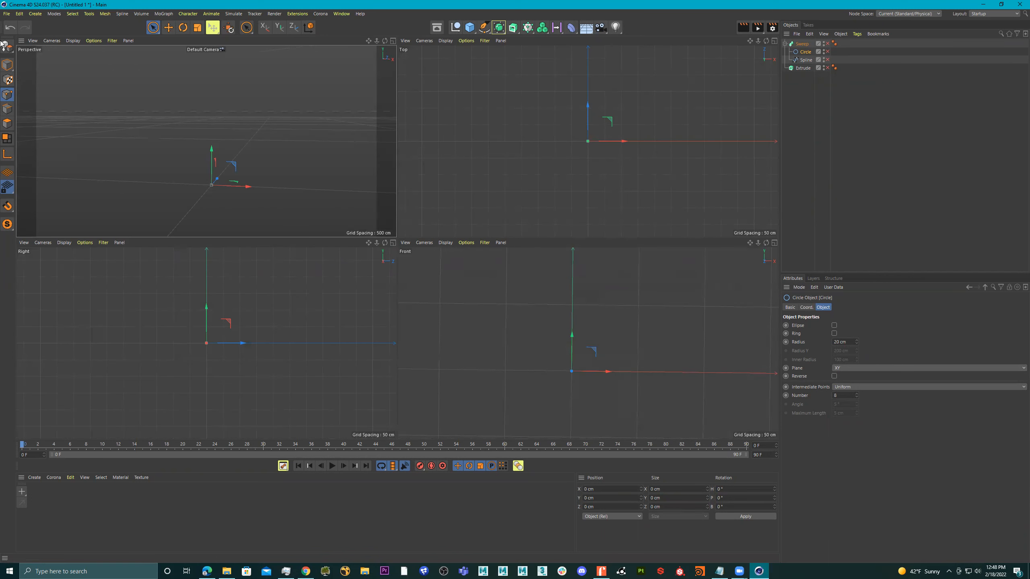
{"action": "left_click", "coordinate": [14, 14]}
{"action": "mouse_move", "coordinate": [54, 43]}
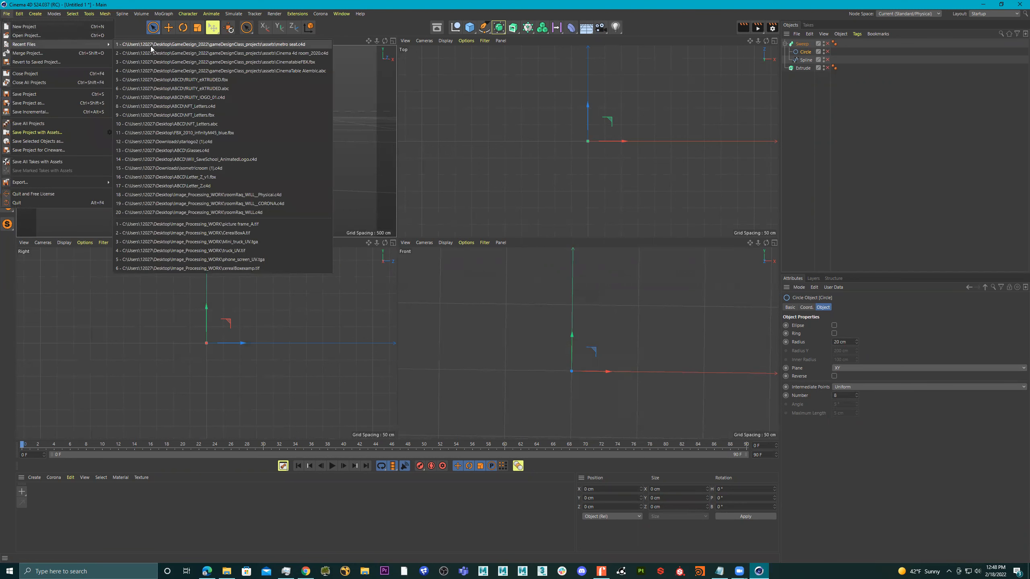
{"action": "left_click", "coordinate": [150, 45]}
{"action": "left_click_drag", "start_coordinate": [412, 204], "coordinate": [356, 247], "text": "alt"}
{"action": "middle_click", "coordinate": [504, 195]}
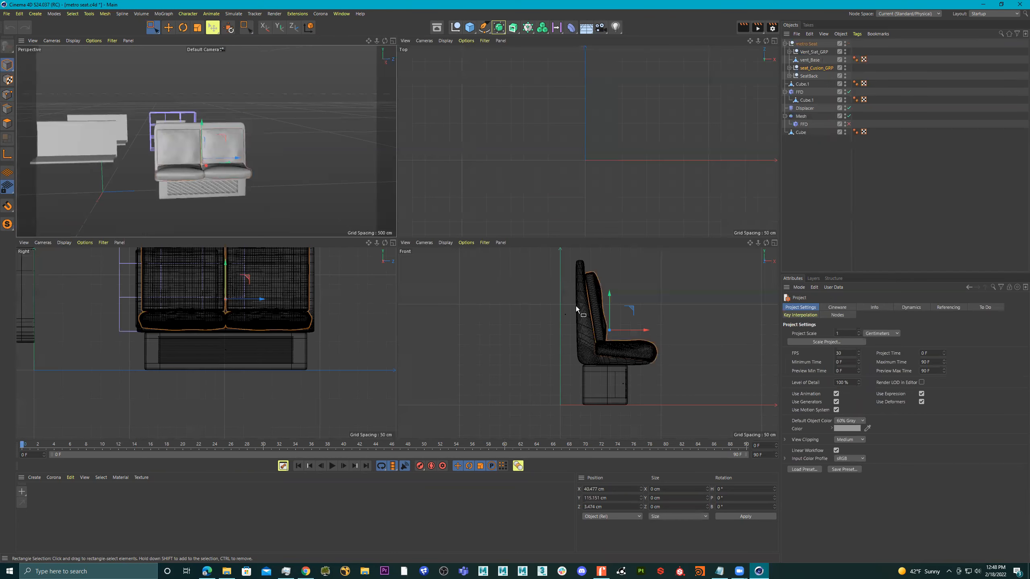
Step: Maximize the Right view, then collapse and select the metro Seat group
{"action": "middle_click", "coordinate": [356, 356]}
{"action": "scroll", "coordinate": [495, 302], "scroll_direction": "down", "scroll_amount": 4}
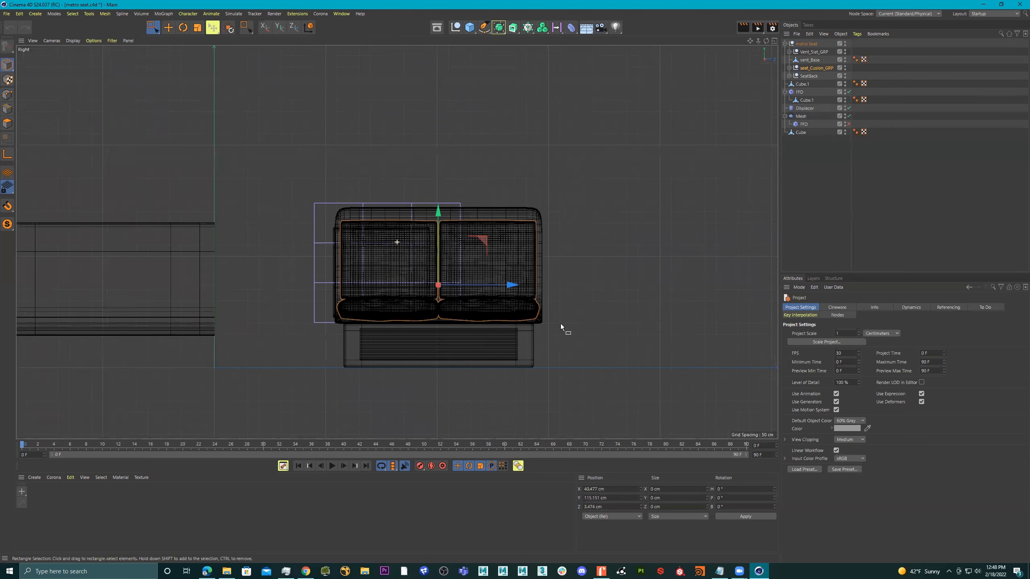
{"action": "scroll", "coordinate": [562, 312], "scroll_direction": "up", "scroll_amount": 3}
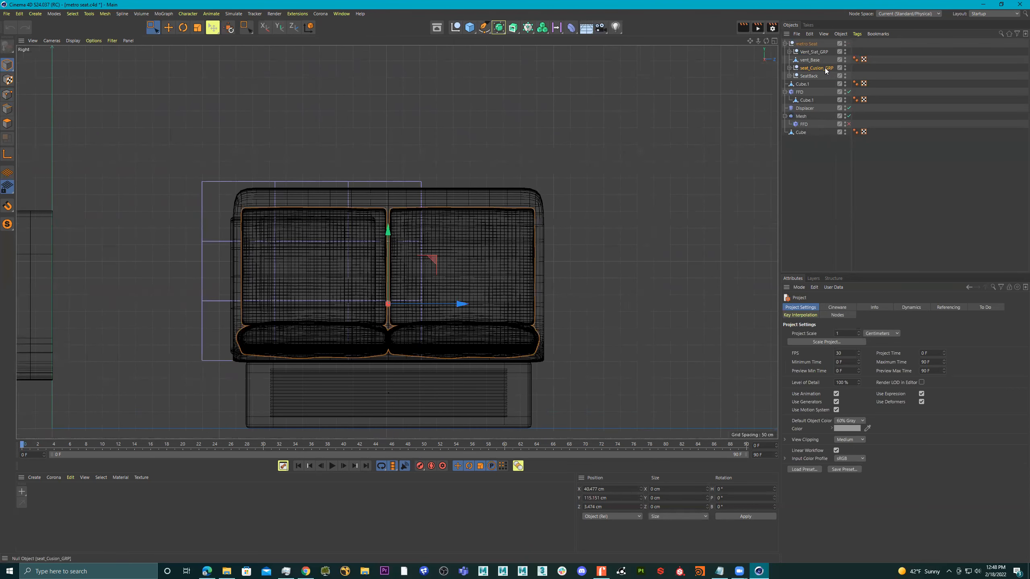
{"action": "left_click", "coordinate": [785, 44]}
{"action": "left_click", "coordinate": [805, 44]}
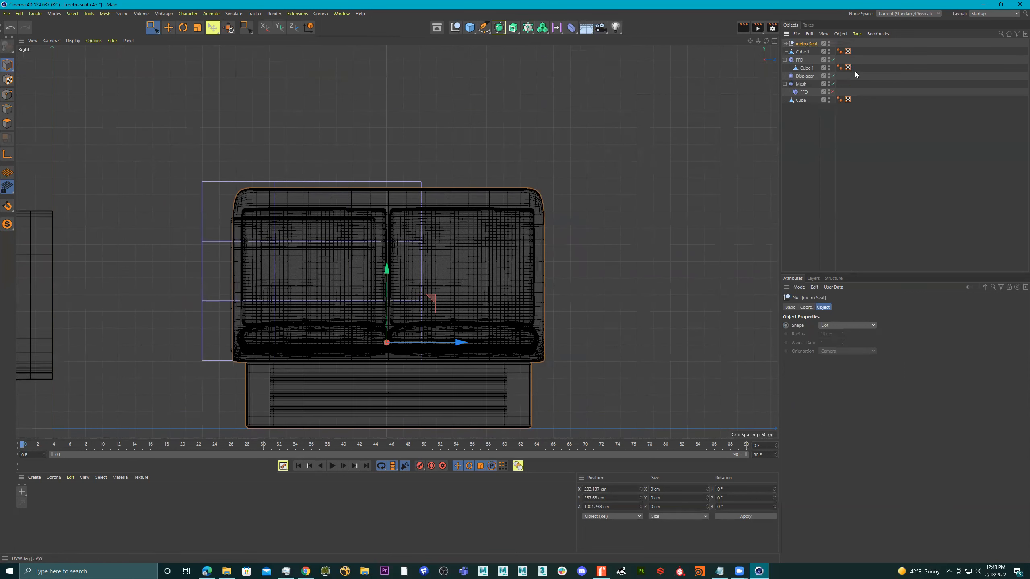
Step: Disable the top-level FFD, the Mesh deformer and the Displacer, and collapse the Mesh object's hierarchy
{"action": "scroll", "coordinate": [523, 175], "scroll_direction": "down", "scroll_amount": 4}
{"action": "scroll", "coordinate": [486, 178], "scroll_direction": "up", "scroll_amount": 5}
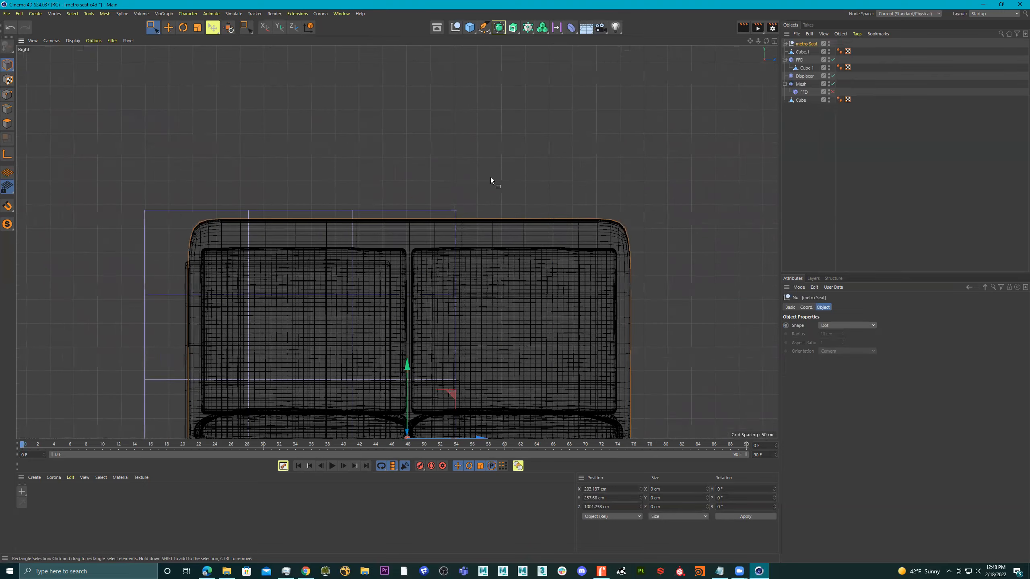
{"action": "left_click", "coordinate": [372, 170]}
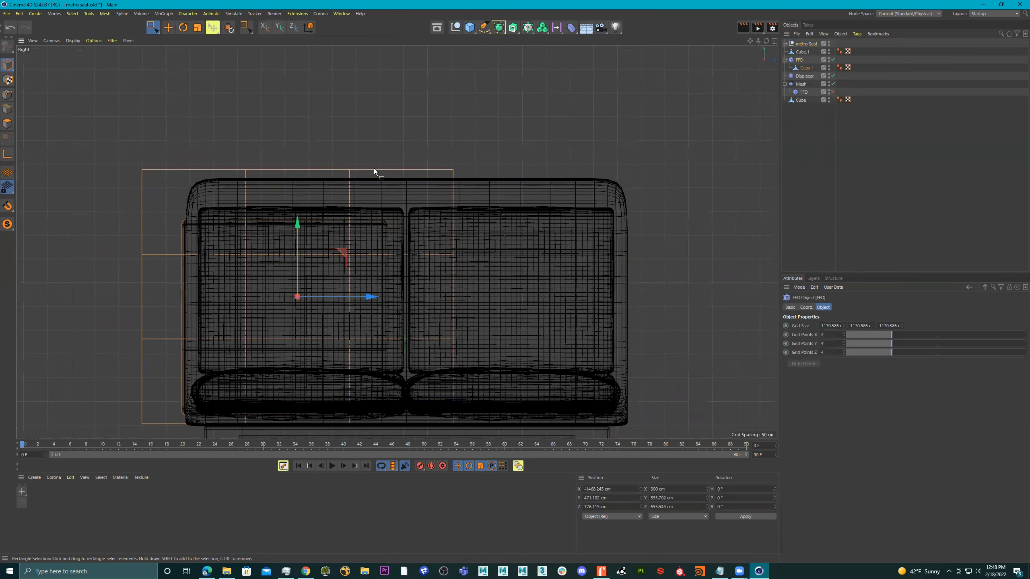
{"action": "scroll", "coordinate": [530, 223], "scroll_direction": "down", "scroll_amount": 8}
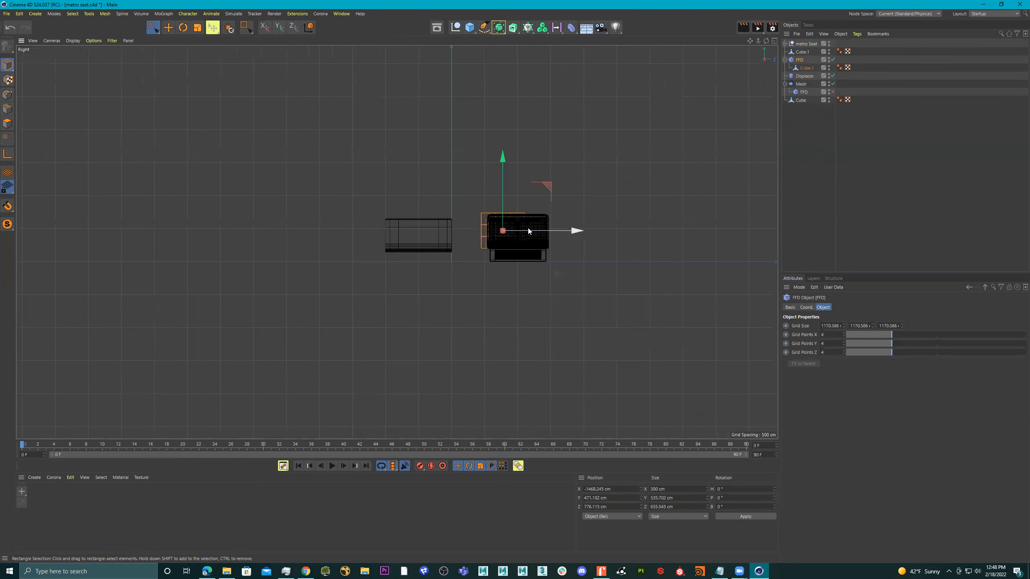
{"action": "left_click", "coordinate": [832, 59]}
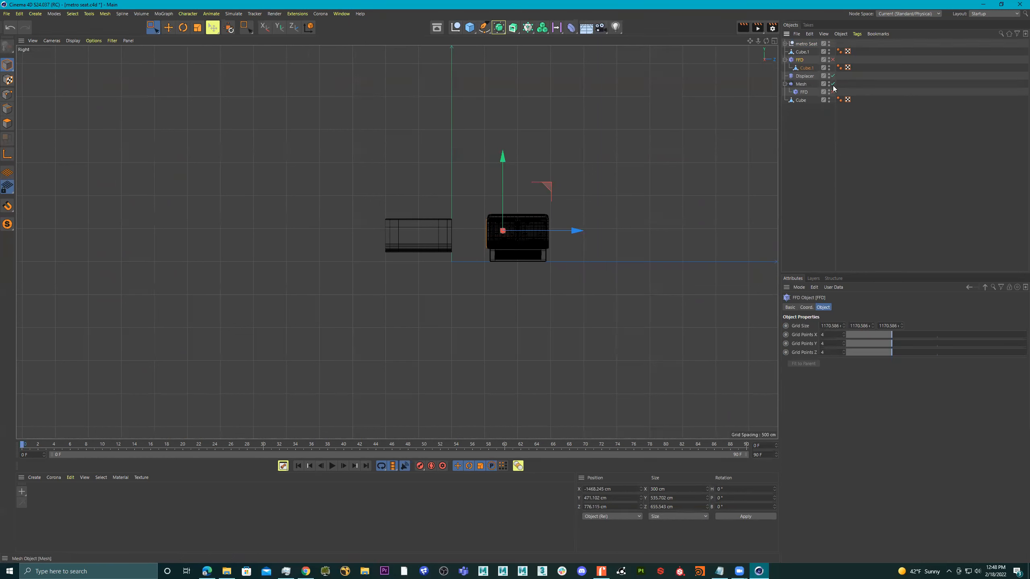
{"action": "left_click", "coordinate": [785, 84]}
{"action": "left_click", "coordinate": [832, 84]}
{"action": "left_click", "coordinate": [832, 76]}
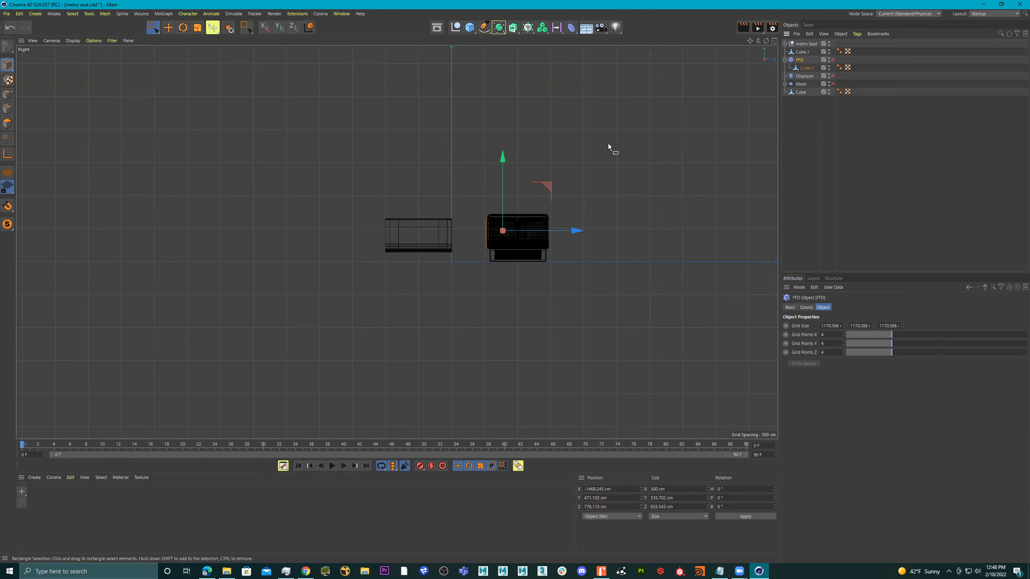
Step: Draw an open six-point Bezier spline with the Spline Pen as a handle outline with angled corners above the seat back
{"action": "scroll", "coordinate": [552, 200], "scroll_direction": "up", "scroll_amount": 3}
{"action": "scroll", "coordinate": [552, 199], "scroll_direction": "up", "scroll_amount": 6}
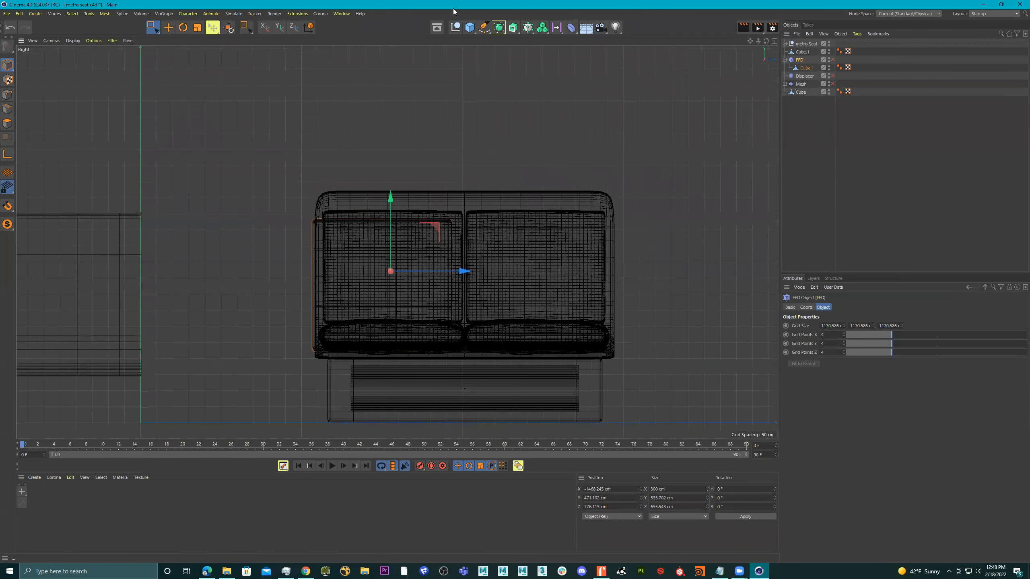
{"action": "left_click", "coordinate": [483, 28]}
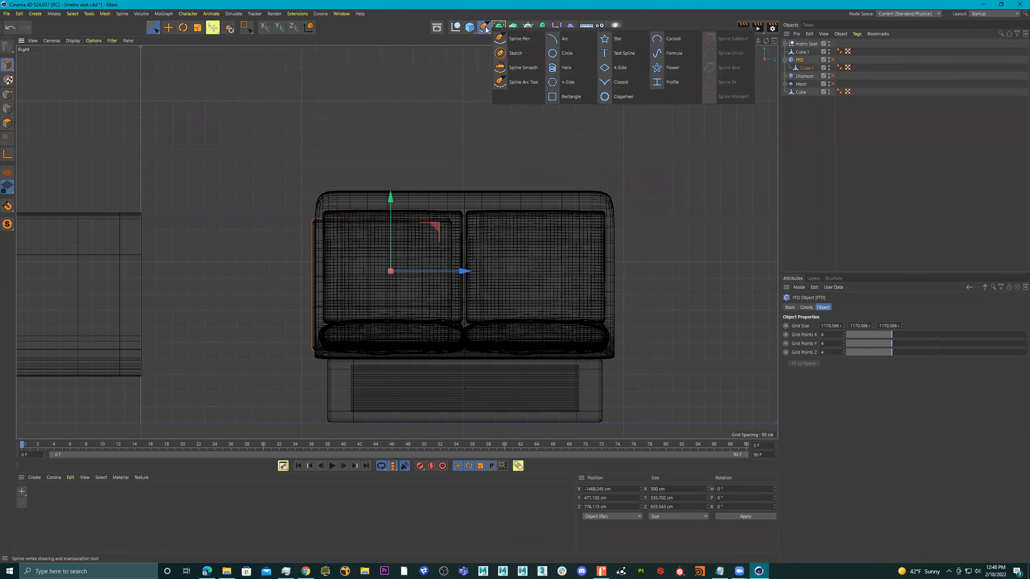
{"action": "left_click", "coordinate": [522, 38]}
{"action": "middle_click_drag", "start_coordinate": [446, 122], "coordinate": [468, 132], "text": "alt"}
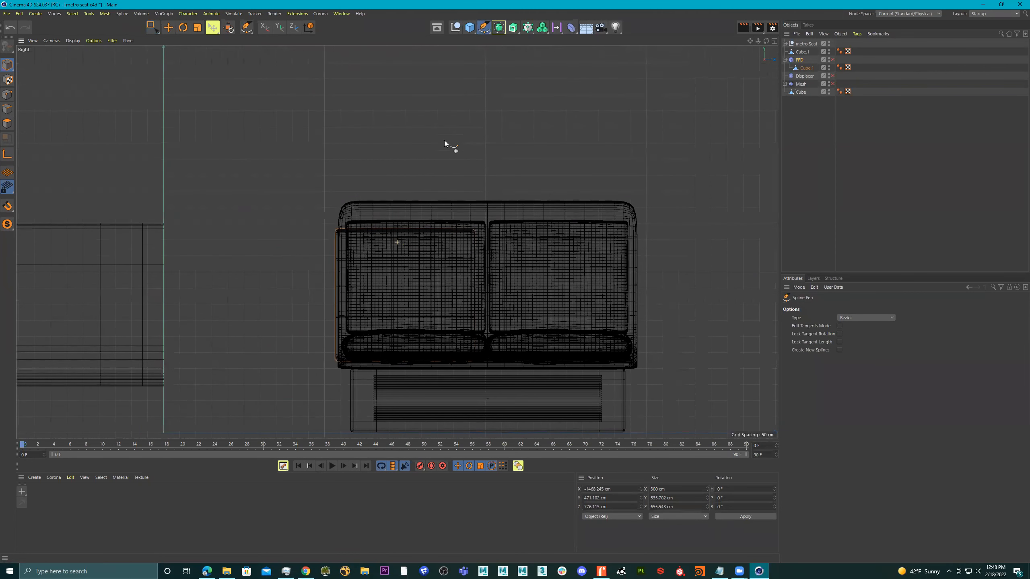
{"action": "left_click", "coordinate": [361, 200]}
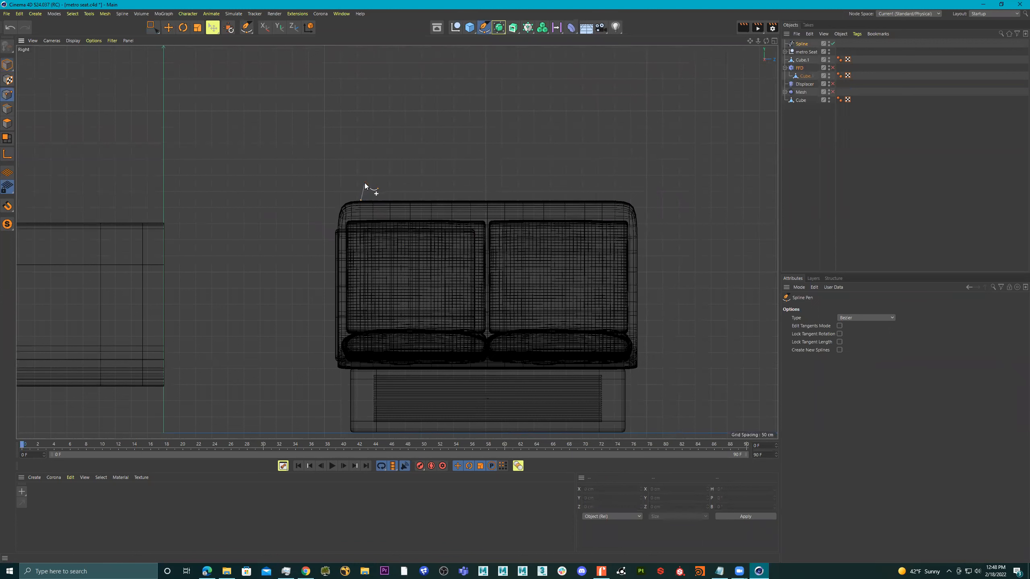
{"action": "left_click", "coordinate": [365, 184]}
{"action": "left_click", "coordinate": [381, 176]}
{"action": "left_click", "coordinate": [590, 177]}
{"action": "left_click", "coordinate": [606, 201]}
{"action": "key", "text": "space"}
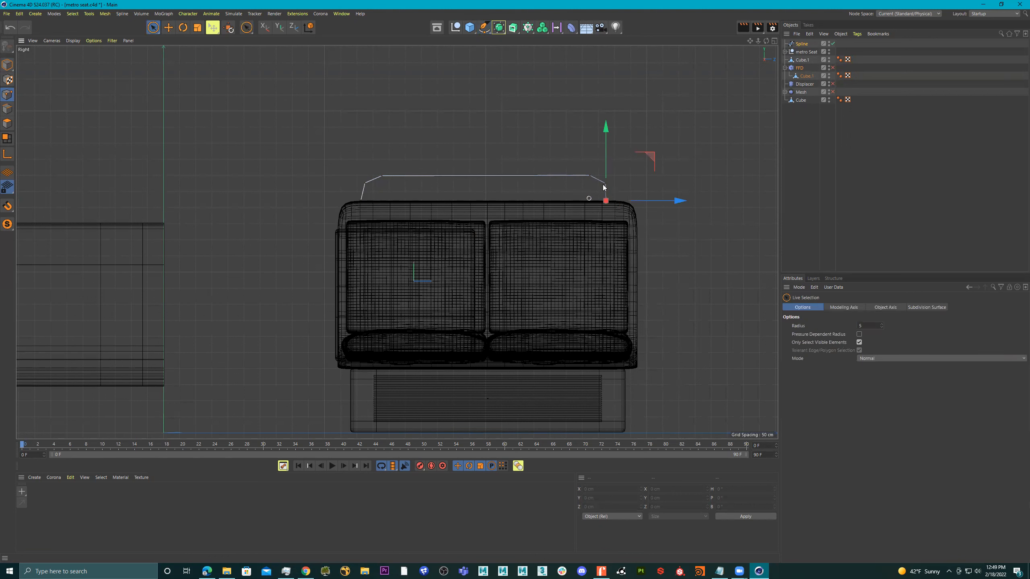
Step: Select the spline's upper-left corner point with Live Selection
{"action": "scroll", "coordinate": [380, 150], "scroll_direction": "up", "scroll_amount": 3}
{"action": "middle_click_drag", "start_coordinate": [427, 152], "coordinate": [312, 142], "text": "alt"}
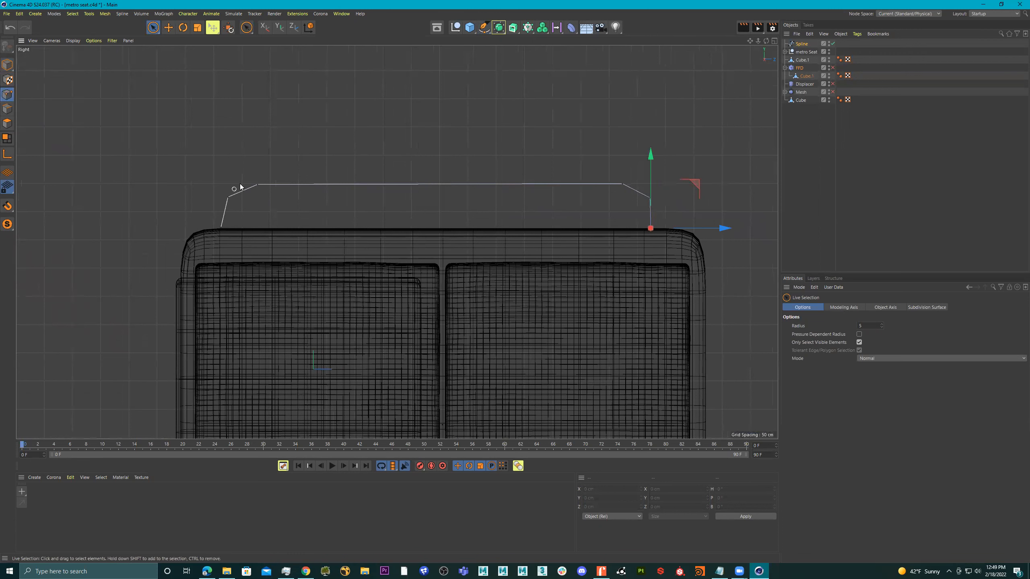
{"action": "left_click", "coordinate": [258, 185]}
{"action": "mouse_move", "coordinate": [257, 116]}
{"action": "left_mouse_down"}
{"action": "mouse_move", "coordinate": [258, 82]}
{"action": "mouse_move", "coordinate": [272, 114]}
{"action": "left_mouse_up"}
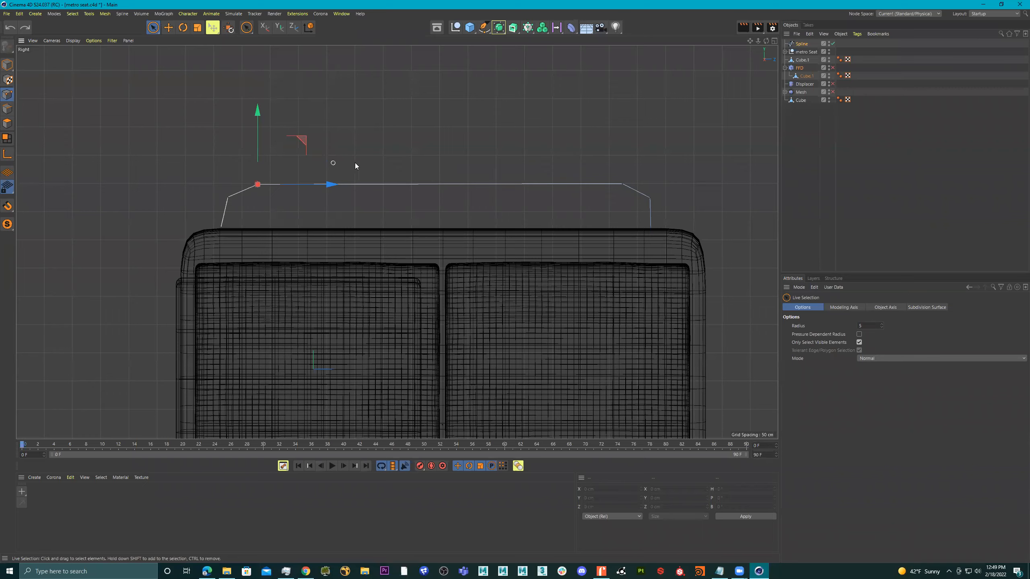
{"action": "scroll", "coordinate": [365, 164], "scroll_direction": "up", "scroll_amount": 1}
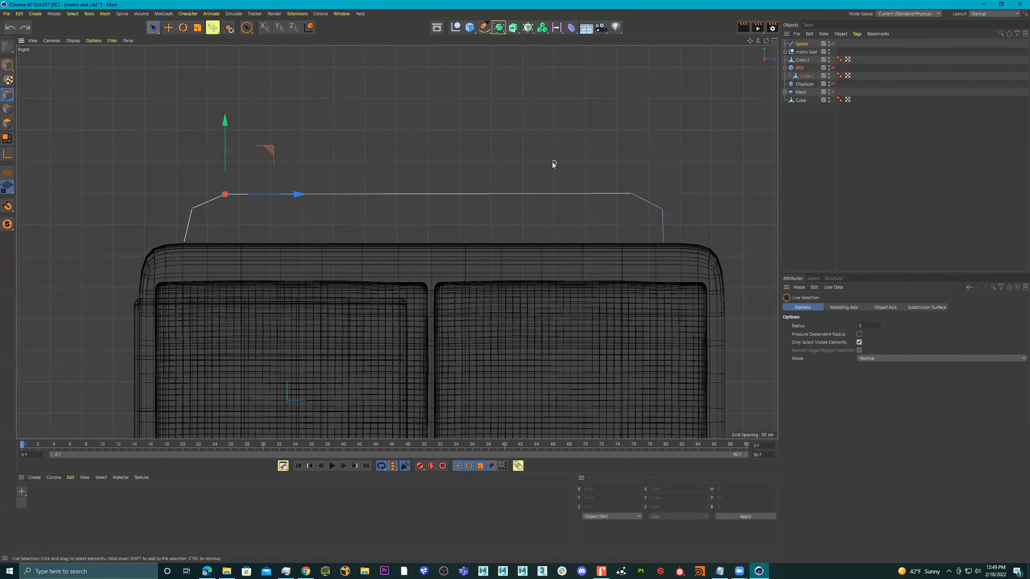
{"action": "scroll", "coordinate": [560, 160], "scroll_direction": "up", "scroll_amount": 2}
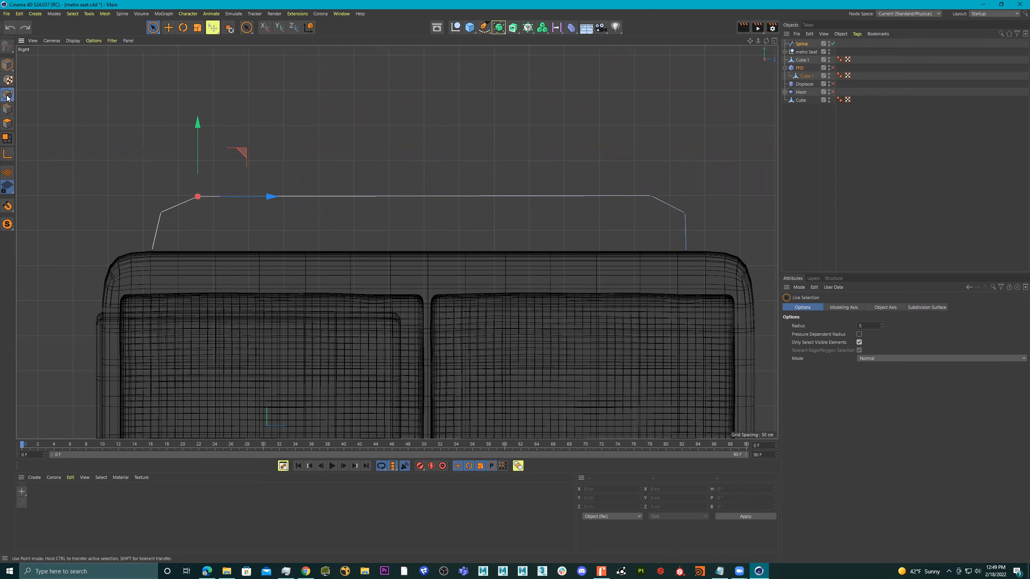
Step: Select the spline's four bend points with Rectangle Selection and undo the trial move
{"action": "left_click_drag", "start_coordinate": [153, 27], "coordinate": [169, 50]}
{"action": "left_click_drag", "start_coordinate": [727, 132], "coordinate": [123, 233]}
{"action": "mouse_move", "coordinate": [421, 130]}
{"action": "left_mouse_down"}
{"action": "mouse_move", "coordinate": [425, 103]}
{"action": "mouse_move", "coordinate": [421, 129]}
{"action": "left_mouse_up"}
{"action": "key", "text": "ctrl+z"}
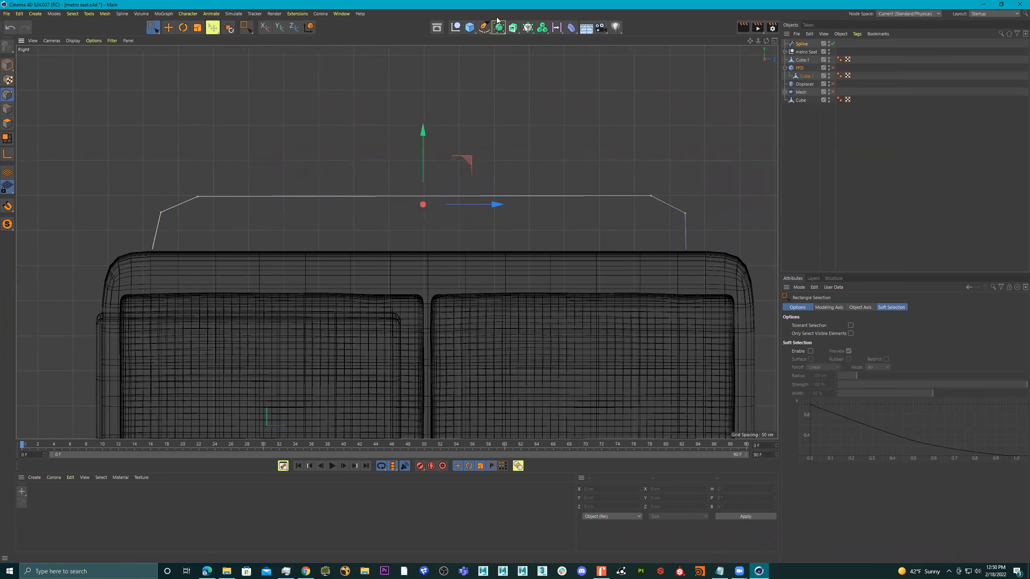
Step: Apply Soft Tangents to the upper bend point on the spline's right side using the Spline Pen
{"action": "left_click", "coordinate": [484, 27]}
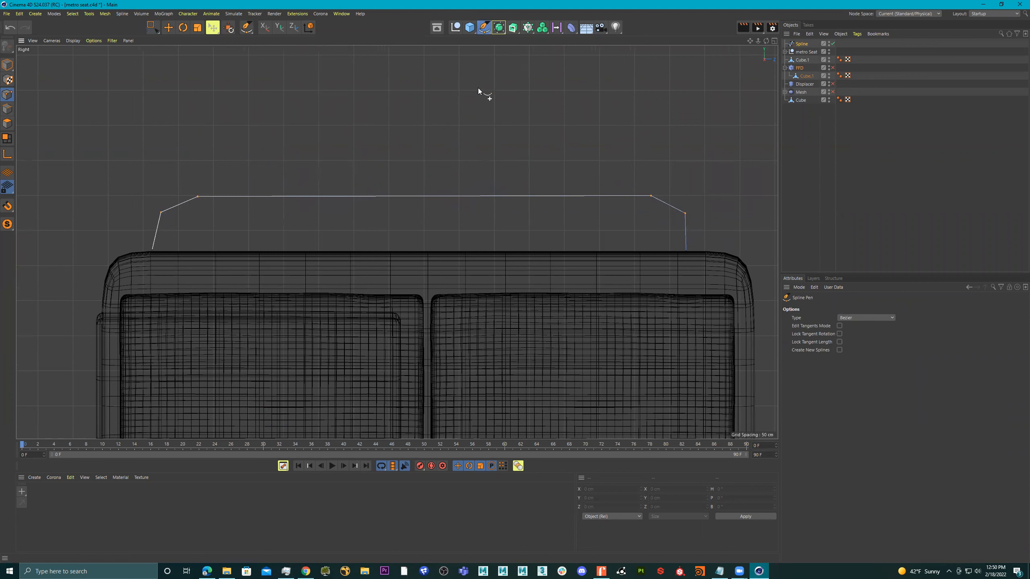
{"action": "right_click", "coordinate": [651, 195]}
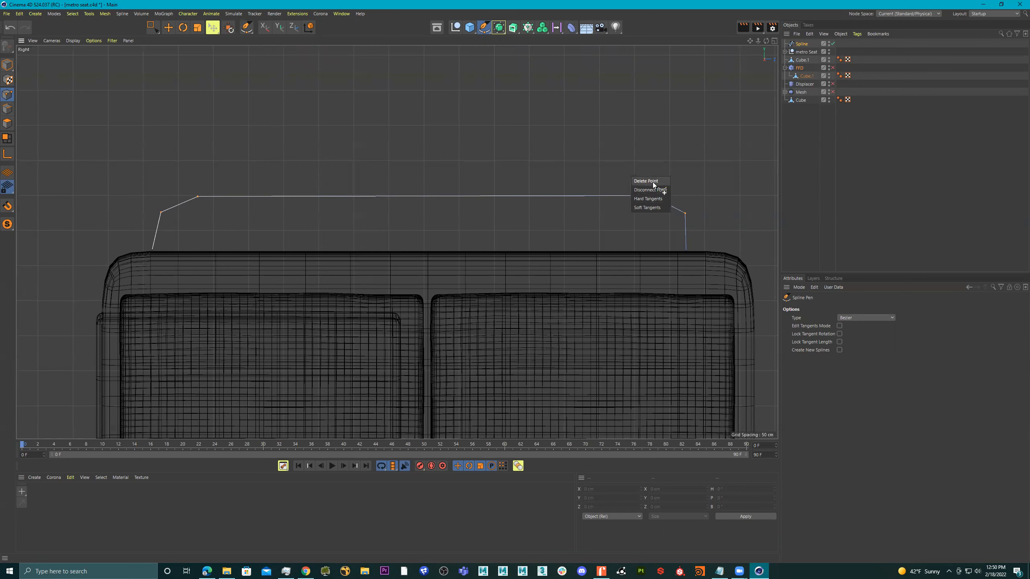
{"action": "left_click", "coordinate": [652, 182]}
{"action": "key", "text": "ctrl+z"}
{"action": "right_click", "coordinate": [651, 195]}
{"action": "left_click", "coordinate": [651, 190]}
{"action": "left_click", "coordinate": [650, 200]}
{"action": "left_click", "coordinate": [653, 209]}
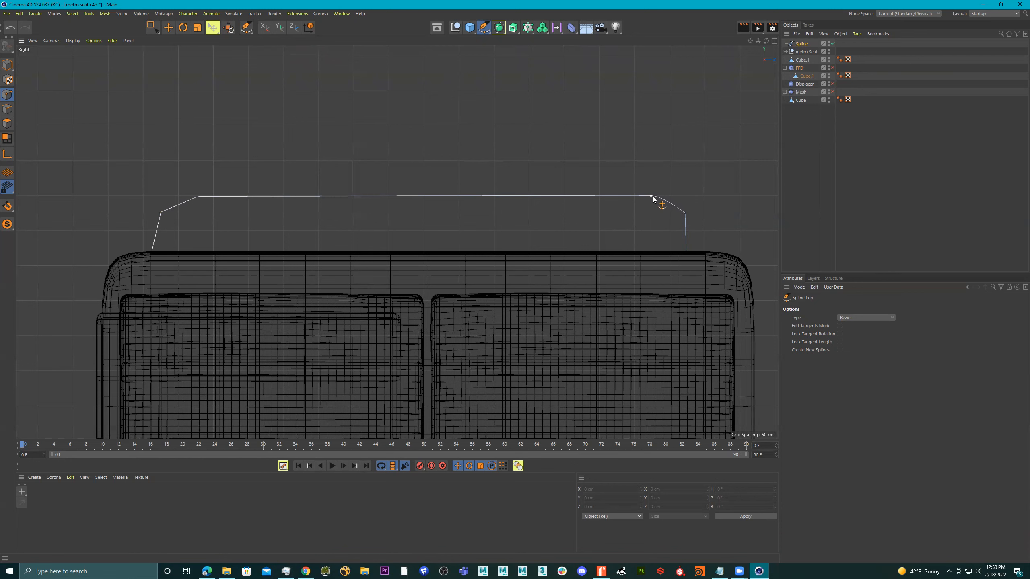
Step: Try lengthening and tilting the tangent handle of the spline's upper right bend point, and undo the change
{"action": "scroll", "coordinate": [652, 197], "scroll_direction": "up", "scroll_amount": 4}
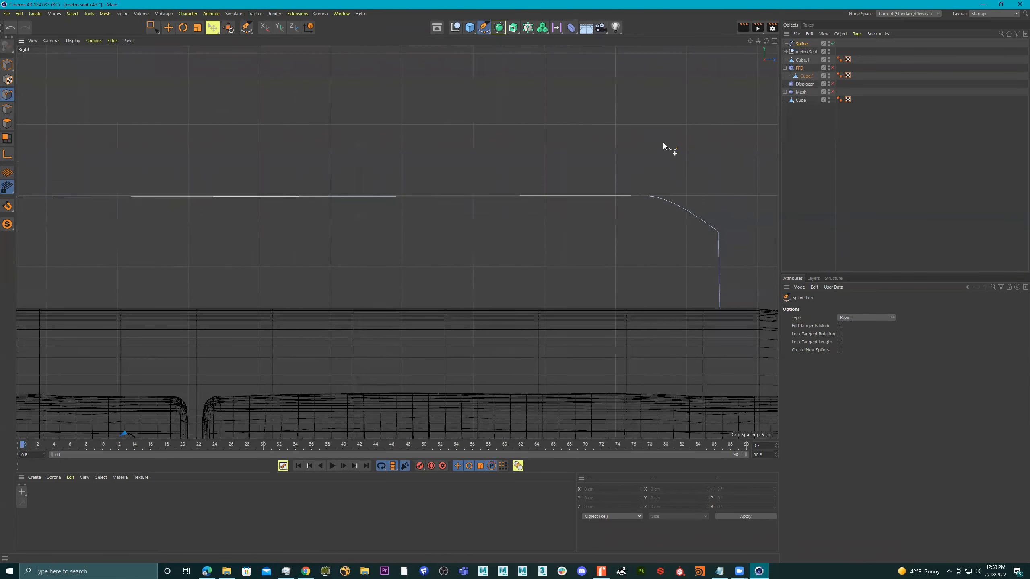
{"action": "left_click", "coordinate": [648, 196]}
{"action": "left_click_drag", "start_coordinate": [674, 197], "coordinate": [547, 185]}
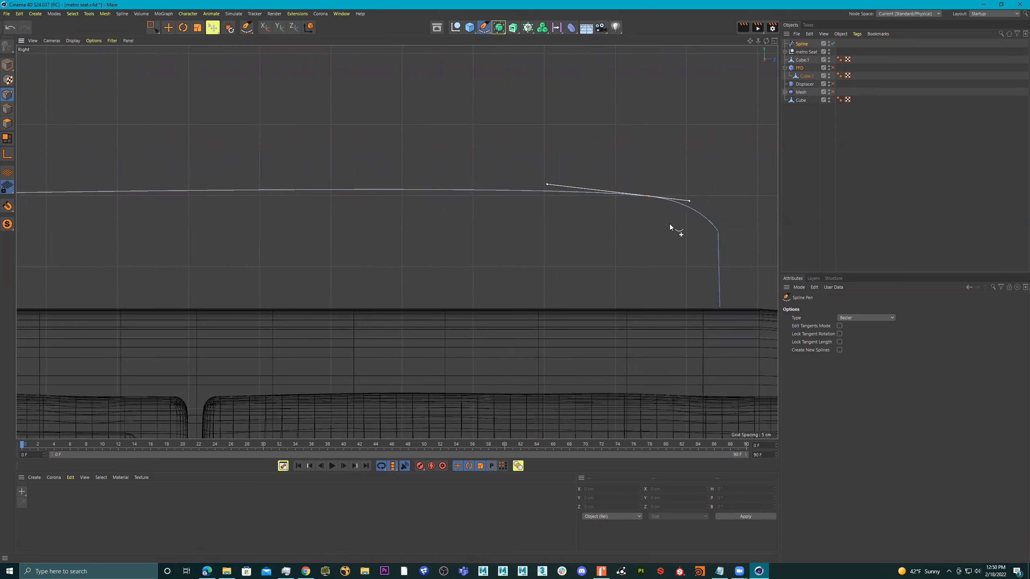
{"action": "scroll", "coordinate": [669, 224], "scroll_direction": "down", "scroll_amount": 3}
{"action": "key", "text": "ctrl+z"}
{"action": "scroll", "coordinate": [665, 226], "scroll_direction": "down", "scroll_amount": 6}
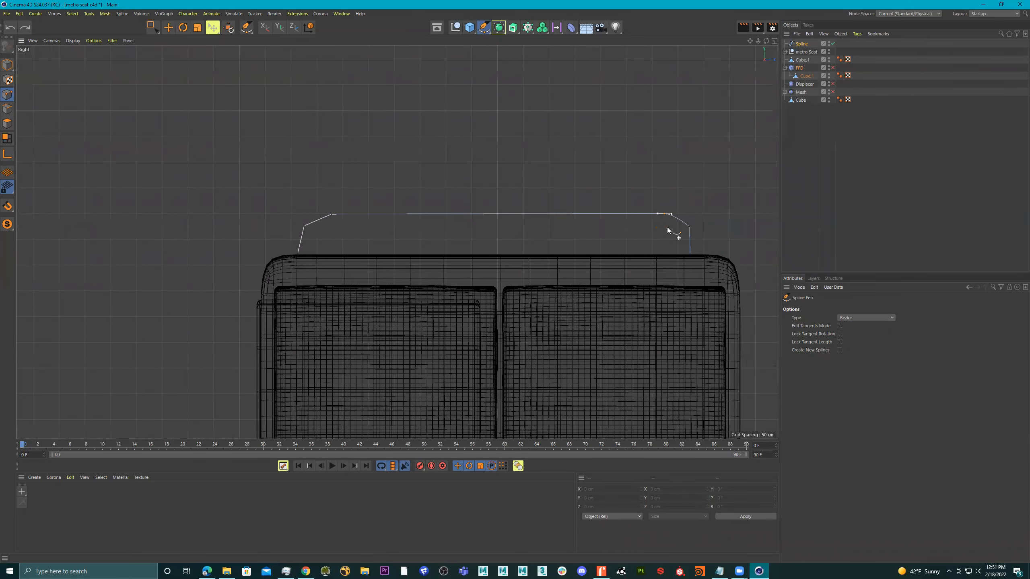
Step: Apply Soft Tangents to the lower bend point on the spline's right side
{"action": "scroll", "coordinate": [690, 221], "scroll_direction": "up", "scroll_amount": 6}
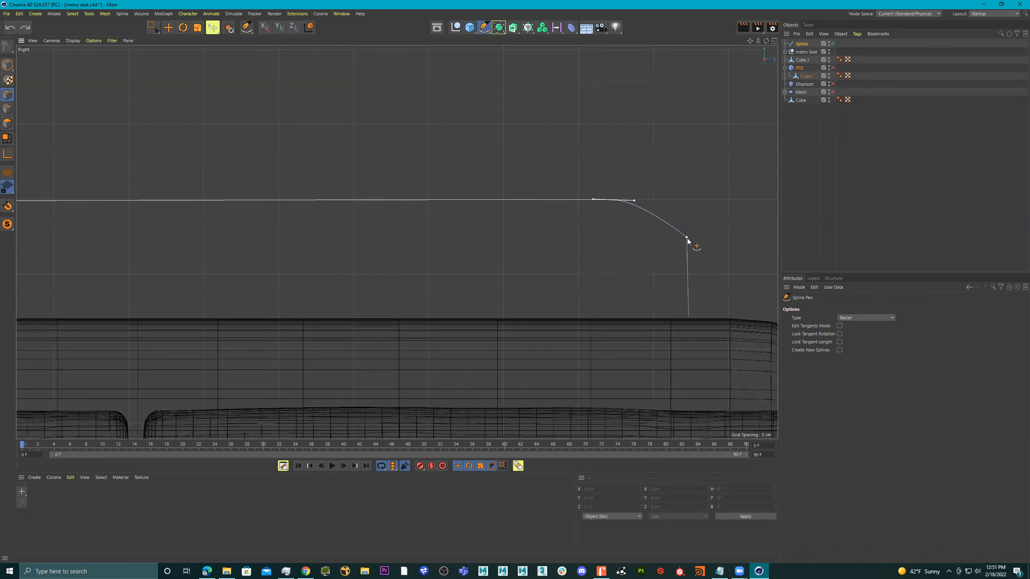
{"action": "right_click", "coordinate": [687, 238]}
{"action": "left_click", "coordinate": [681, 251]}
{"action": "scroll", "coordinate": [559, 249], "scroll_direction": "down", "scroll_amount": 2}
{"action": "scroll", "coordinate": [686, 282], "scroll_direction": "up", "scroll_amount": 2}
Step: Apply Soft Tangents to both bend points on the spline's left side to round that corner
{"action": "right_click_drag", "start_coordinate": [653, 261], "coordinate": [564, 258], "text": "alt"}
{"action": "middle_click_drag", "start_coordinate": [527, 254], "coordinate": [622, 253], "text": "alt"}
{"action": "right_click_drag", "start_coordinate": [475, 230], "coordinate": [568, 234], "text": "alt"}
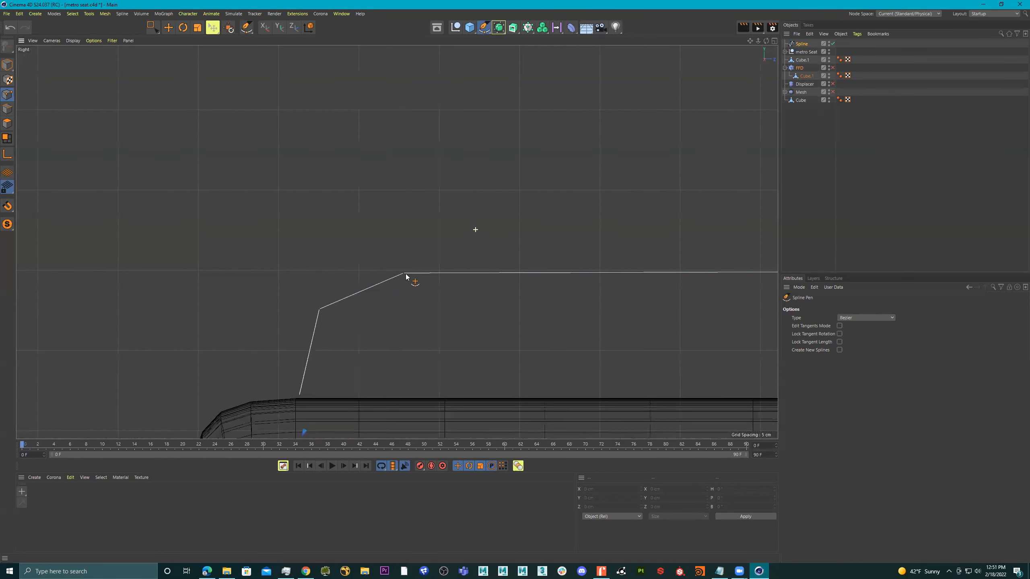
{"action": "double_click", "coordinate": [403, 274]}
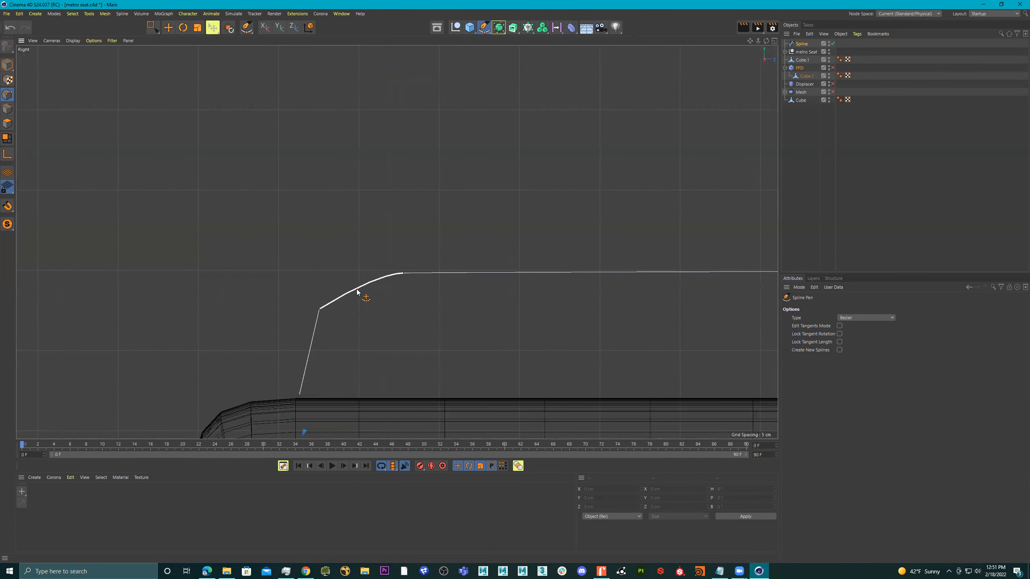
{"action": "left_click", "coordinate": [324, 322]}
{"action": "scroll", "coordinate": [405, 327], "scroll_direction": "down", "scroll_amount": 10}
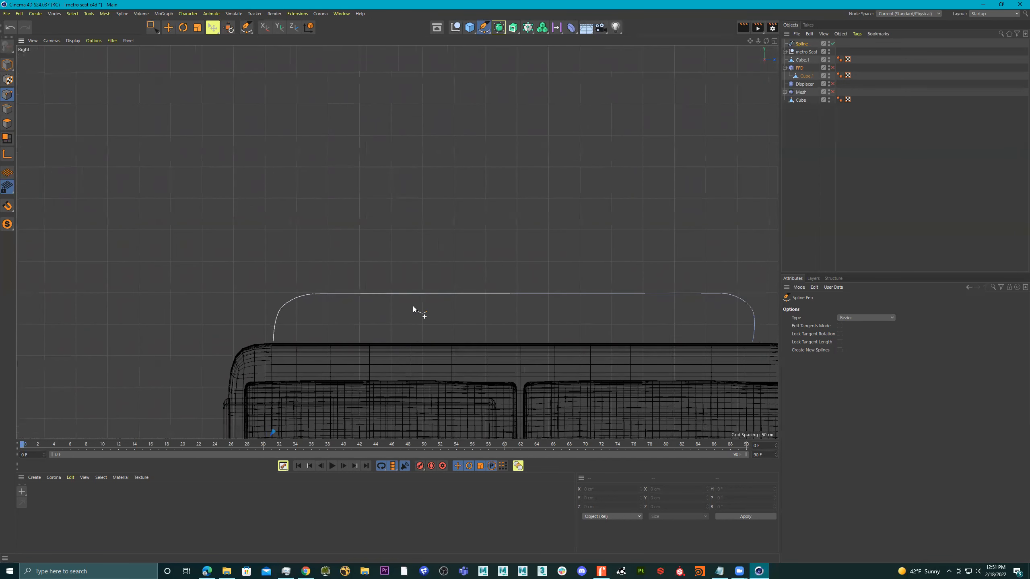
{"action": "scroll", "coordinate": [446, 308], "scroll_direction": "down", "scroll_amount": 2}
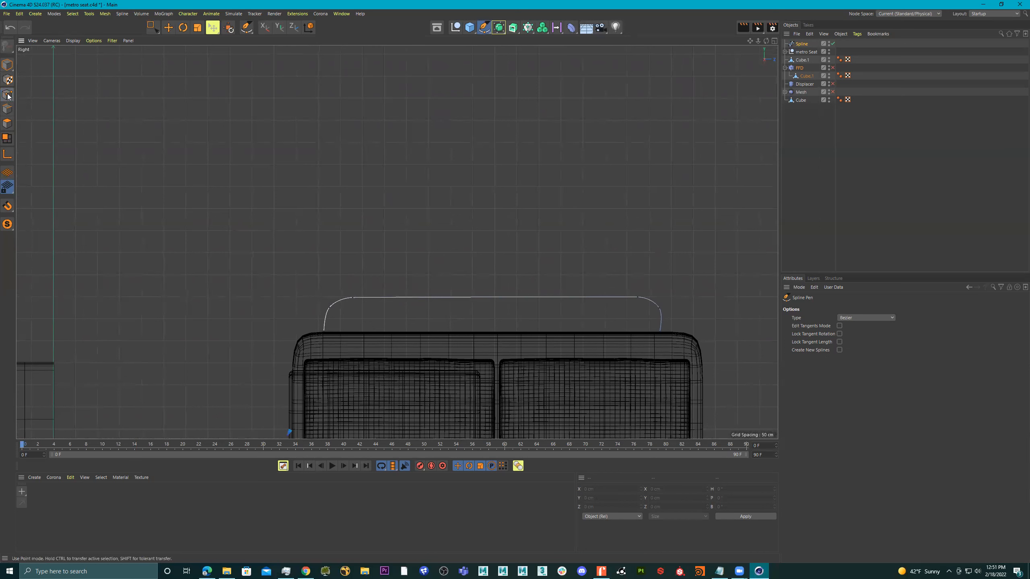
Step: Select the spline's right end point with Rectangle Selection and move it slightly outward along the seat back
{"action": "left_click", "coordinate": [153, 27]}
{"action": "left_click_drag", "start_coordinate": [673, 317], "coordinate": [635, 348]}
{"action": "left_click_drag", "start_coordinate": [727, 335], "coordinate": [728, 337]}
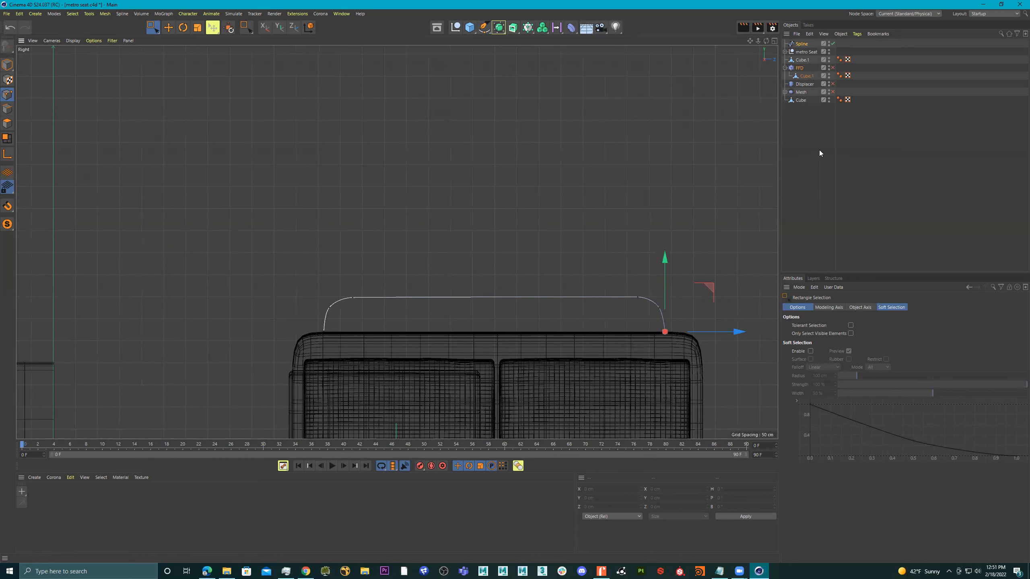
Step: Add a Sweep generator and a Circle spline, and nest the circle and the handle spline under the Sweep
{"action": "left_click", "coordinate": [832, 128]}
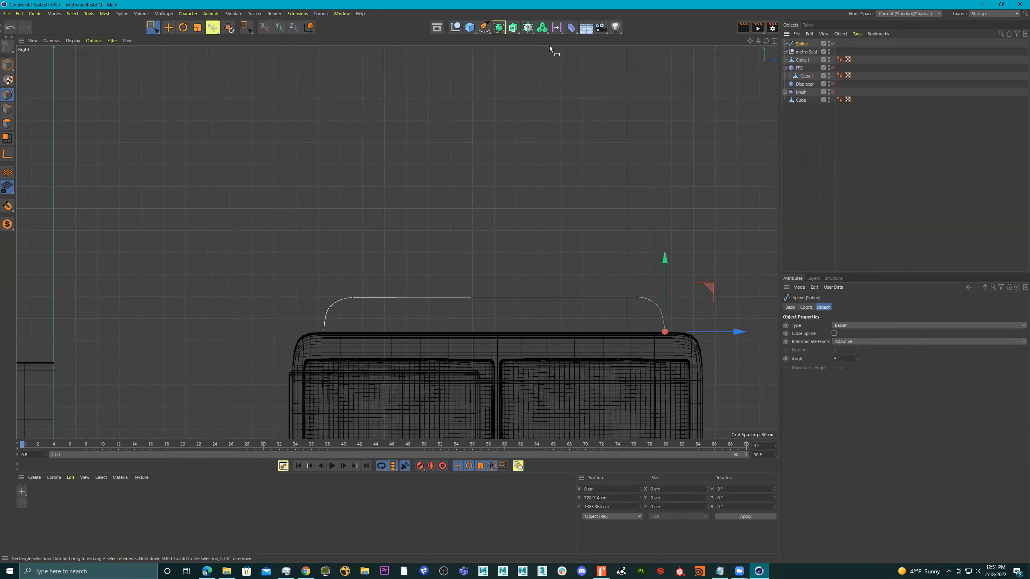
{"action": "left_click", "coordinate": [514, 29]}
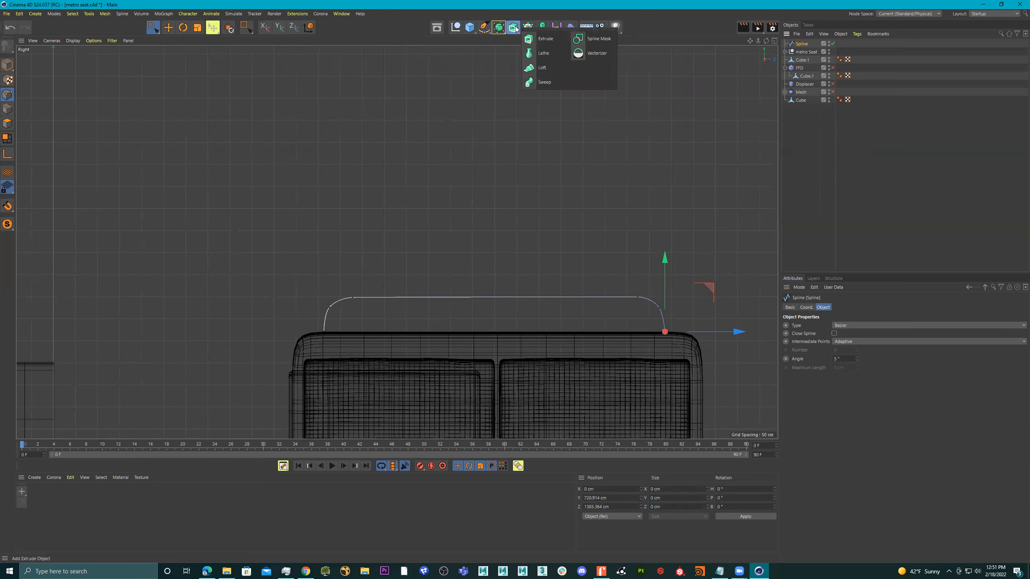
{"action": "left_click", "coordinate": [546, 83]}
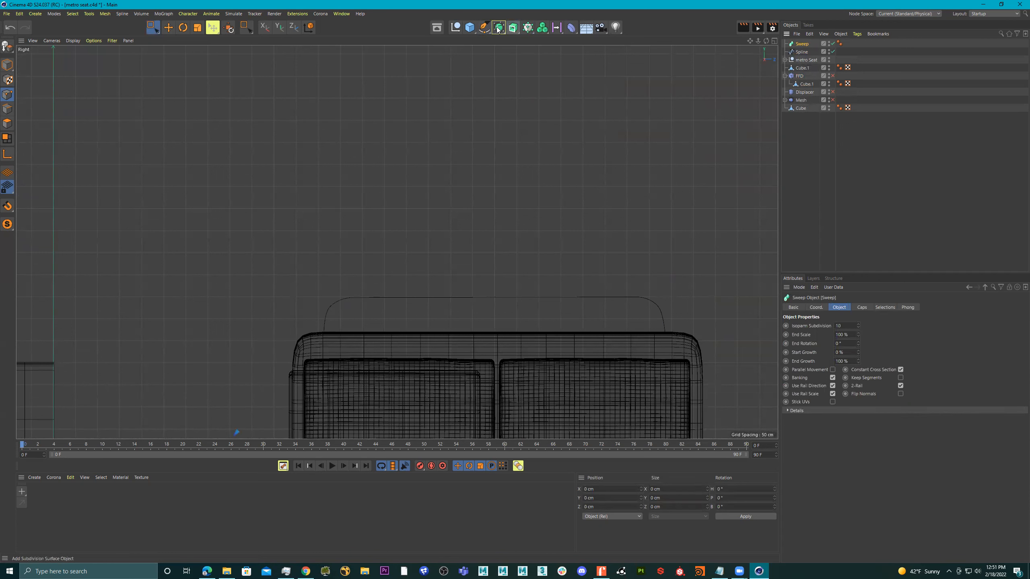
{"action": "left_click", "coordinate": [483, 27]}
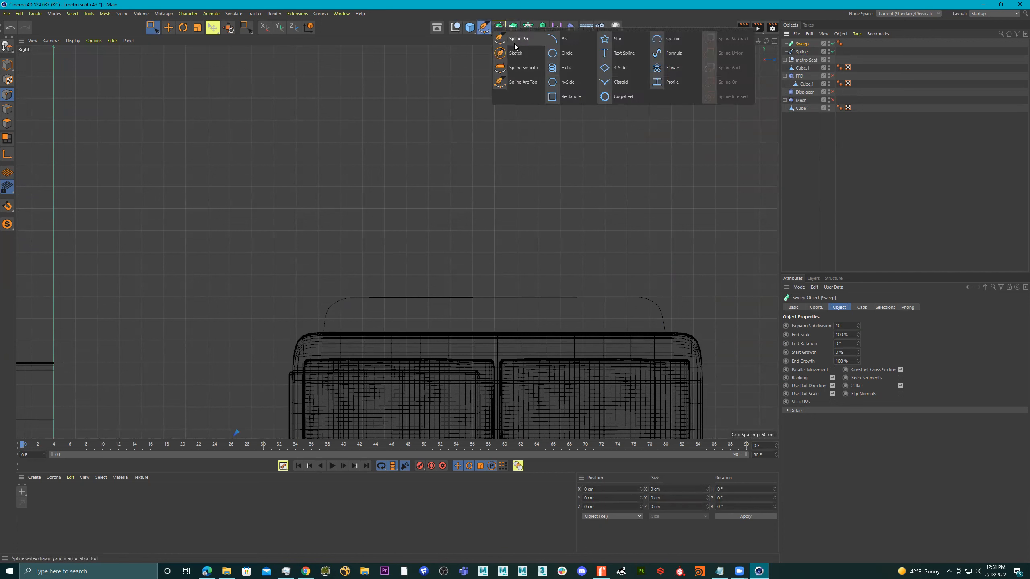
{"action": "left_click", "coordinate": [568, 54]}
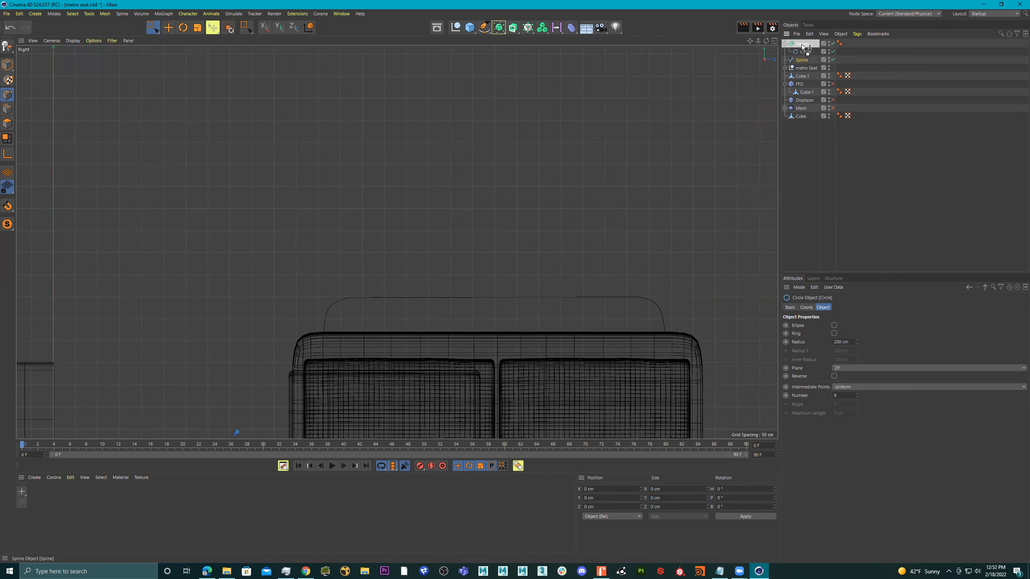
{"action": "left_click_drag", "start_coordinate": [801, 43], "coordinate": [802, 45]}
Step: Reorder the Sweep's children so the Circle profile sits above the handle Spline
{"action": "scroll", "coordinate": [642, 140], "scroll_direction": "down", "scroll_amount": 5}
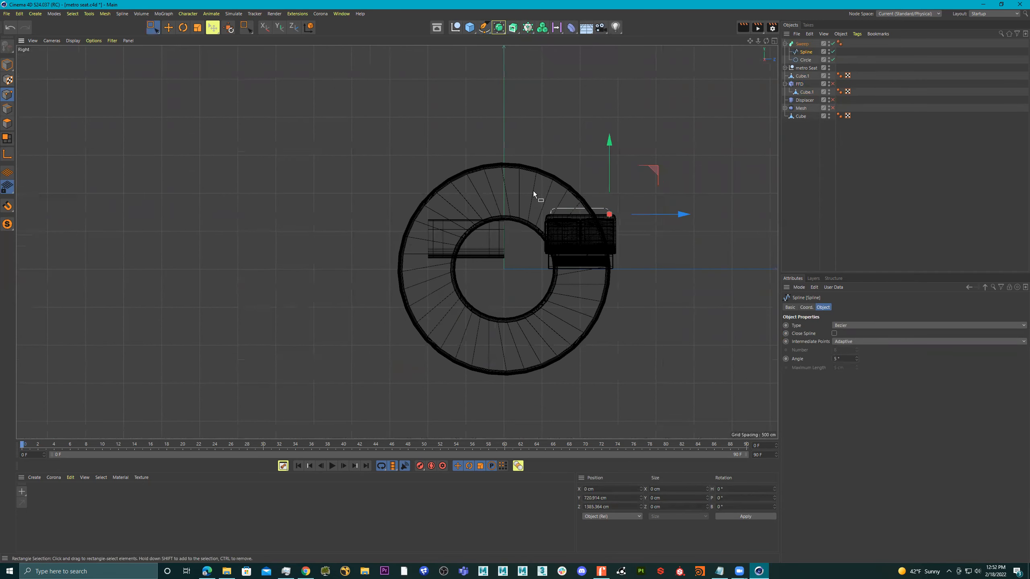
{"action": "middle_click", "coordinate": [540, 186]}
{"action": "middle_click", "coordinate": [246, 164]}
{"action": "scroll", "coordinate": [309, 168], "scroll_direction": "down", "scroll_amount": 6}
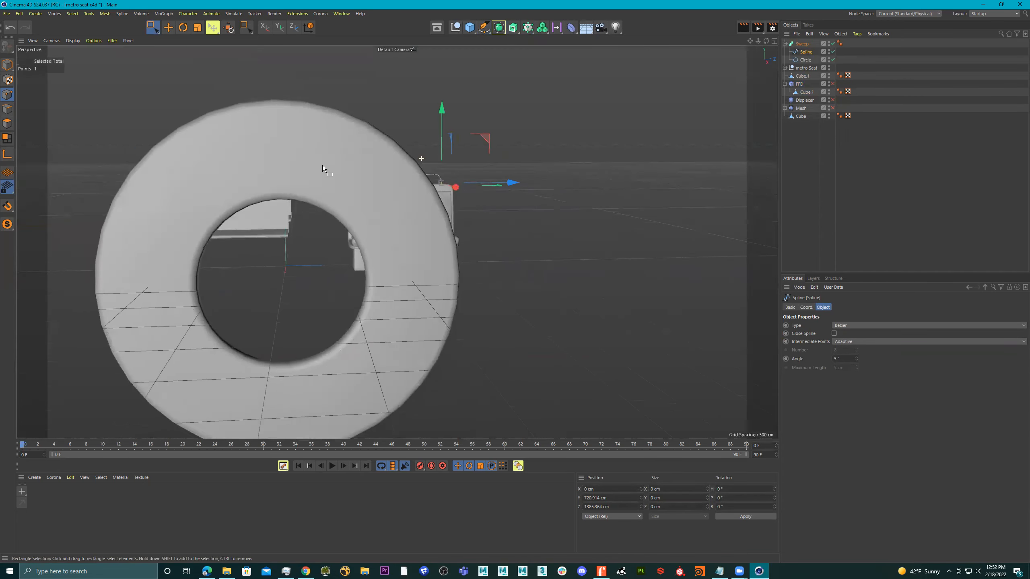
{"action": "left_click_drag", "start_coordinate": [420, 183], "coordinate": [399, 180], "text": "alt"}
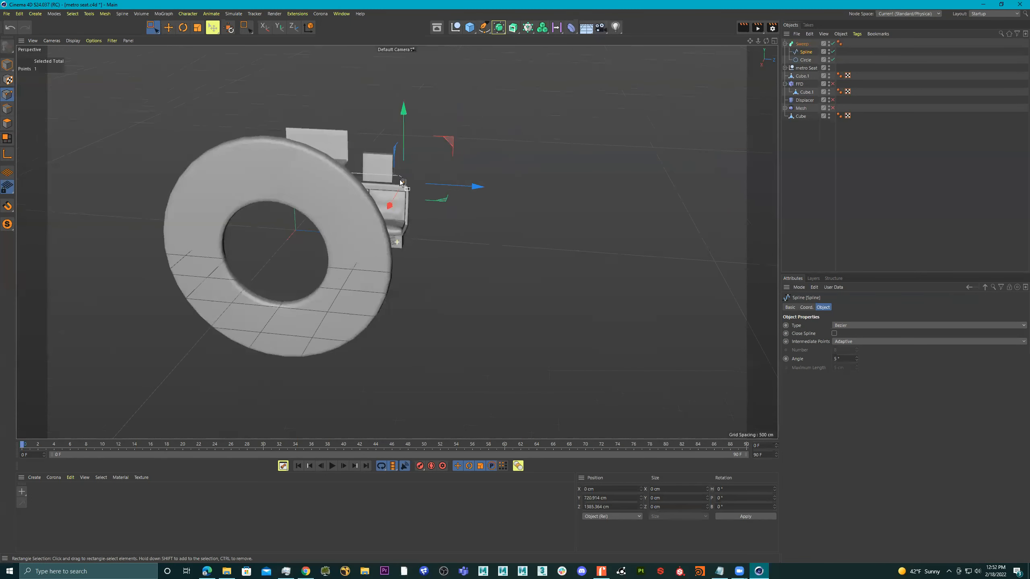
{"action": "left_click", "coordinate": [806, 60]}
{"action": "left_click", "coordinate": [806, 51]}
{"action": "left_click", "coordinate": [806, 60]}
{"action": "left_click_drag", "start_coordinate": [805, 62], "coordinate": [806, 51]}
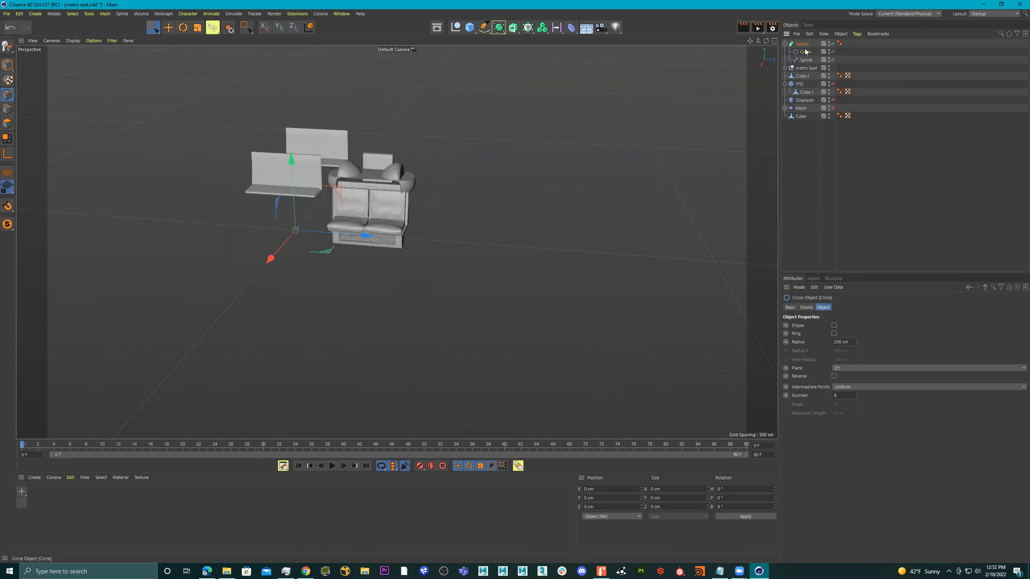
Step: Reduce the Circle profile's radius to 18 cm to thin the handle rail
{"action": "scroll", "coordinate": [430, 134], "scroll_direction": "up", "scroll_amount": 5}
{"action": "left_click_drag", "start_coordinate": [463, 159], "coordinate": [338, 165], "text": "alt"}
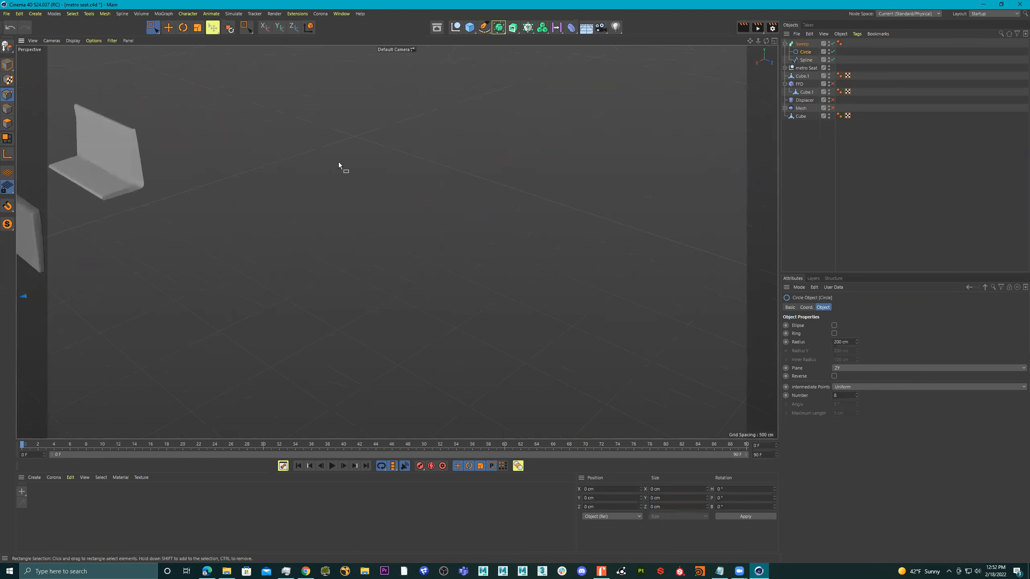
{"action": "key", "text": "s"}
{"action": "left_click_drag", "start_coordinate": [423, 187], "coordinate": [763, 63], "text": "alt"}
{"action": "left_click", "coordinate": [796, 44]}
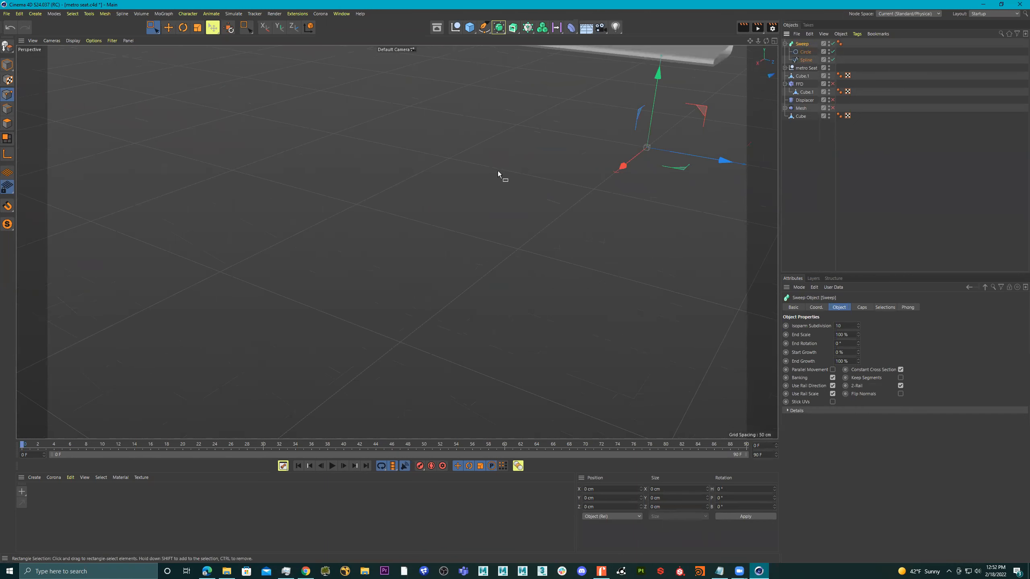
{"action": "key", "text": "h"}
{"action": "right_click_drag", "start_coordinate": [513, 184], "coordinate": [494, 184], "text": "alt"}
{"action": "left_click_drag", "start_coordinate": [494, 184], "coordinate": [568, 162], "text": "alt"}
{"action": "left_click", "coordinate": [805, 51]}
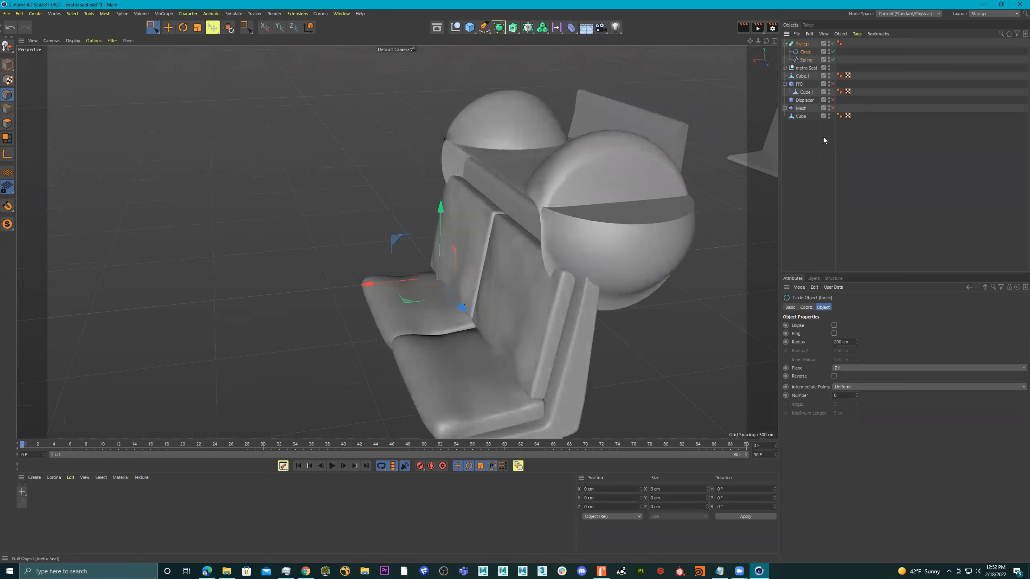
{"action": "left_click_drag", "start_coordinate": [856, 342], "coordinate": [855, 408]}
Step: Set the Circle profile's plane to XY so the flat rail sweeps as a round tube
{"action": "left_click_drag", "start_coordinate": [614, 233], "coordinate": [560, 198], "text": "alt"}
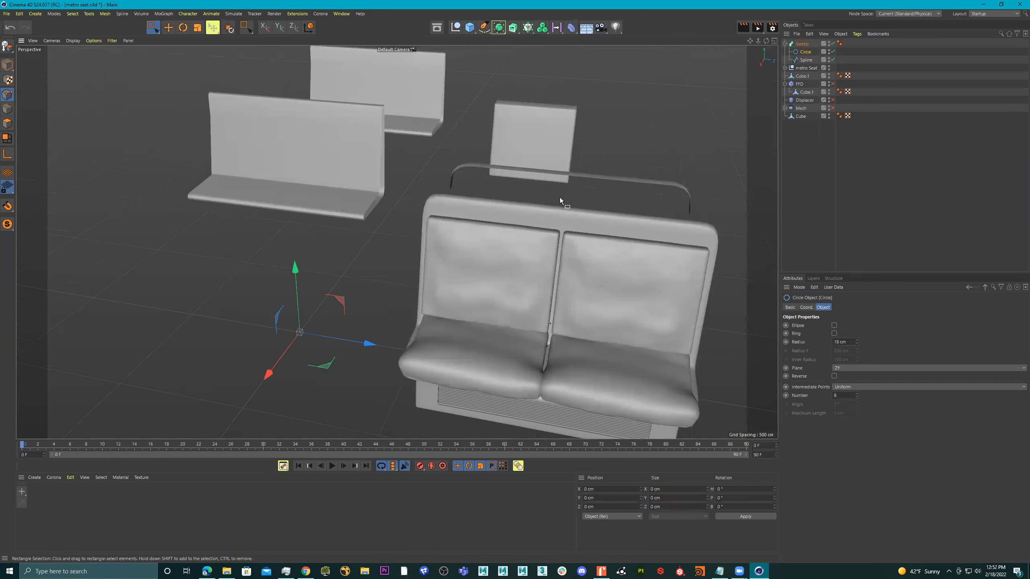
{"action": "middle_click_drag", "start_coordinate": [559, 197], "coordinate": [497, 195], "text": "alt"}
{"action": "right_click_drag", "start_coordinate": [497, 182], "coordinate": [541, 184], "text": "alt"}
{"action": "left_click_drag", "start_coordinate": [539, 181], "coordinate": [534, 174], "text": "alt"}
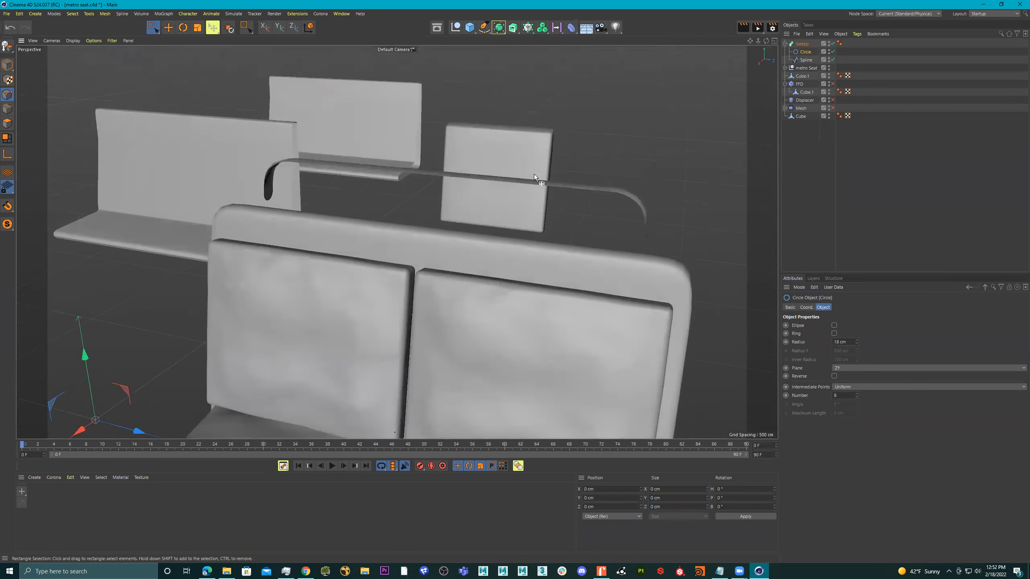
{"action": "right_click_drag", "start_coordinate": [534, 174], "coordinate": [546, 185], "text": "alt"}
{"action": "left_click_drag", "start_coordinate": [545, 185], "coordinate": [465, 193], "text": "alt"}
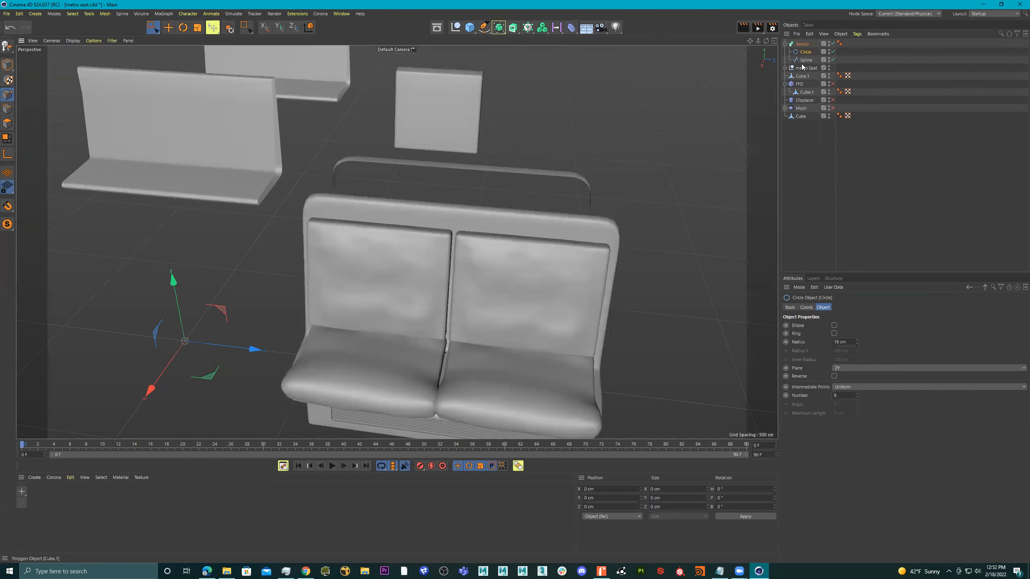
{"action": "left_click", "coordinate": [845, 368]}
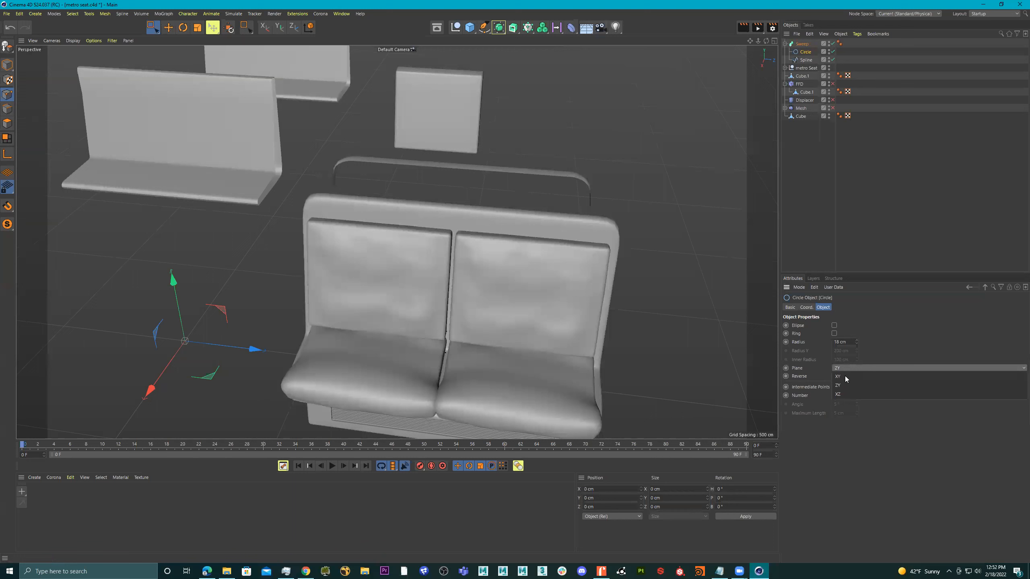
{"action": "left_click", "coordinate": [845, 380]}
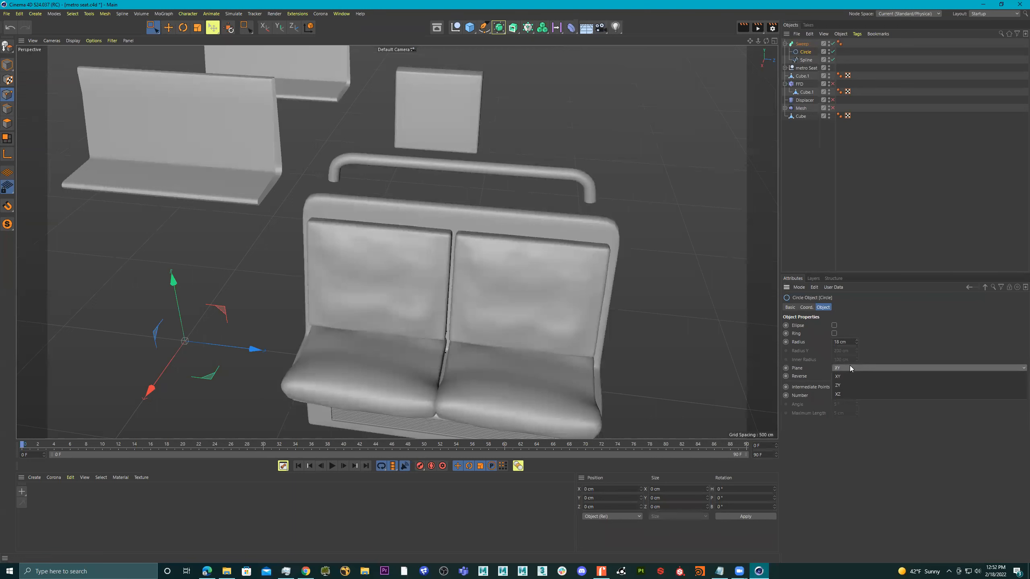
Step: Try the XZ and ZY planes for the Circle profile, and return it to XY
{"action": "left_click_drag", "start_coordinate": [589, 192], "coordinate": [552, 190], "text": "alt"}
{"action": "right_click_drag", "start_coordinate": [609, 211], "coordinate": [666, 266], "text": "alt"}
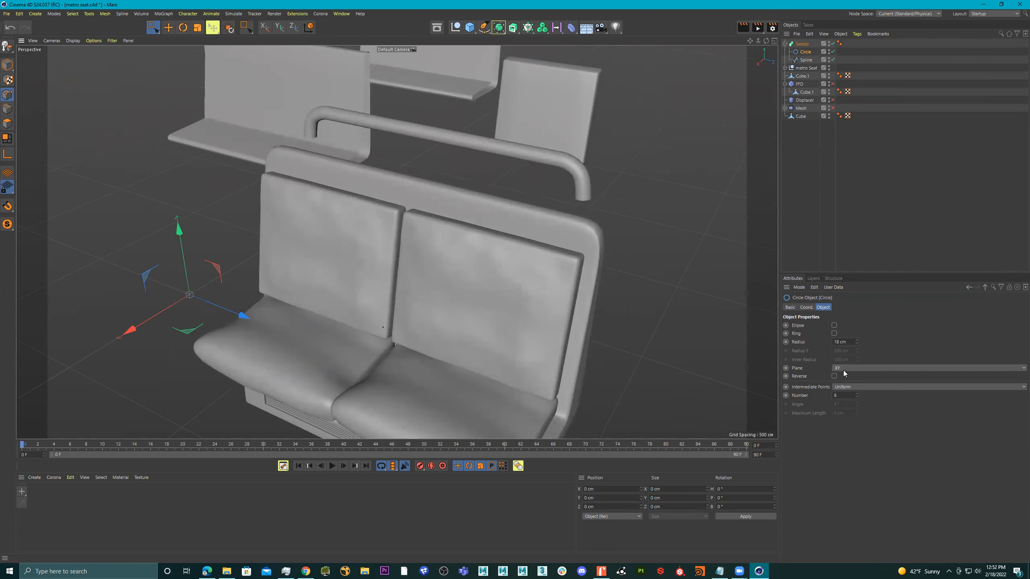
{"action": "left_click", "coordinate": [861, 369]}
{"action": "left_click", "coordinate": [864, 396]}
{"action": "left_click_drag", "start_coordinate": [508, 201], "coordinate": [428, 185], "text": "alt"}
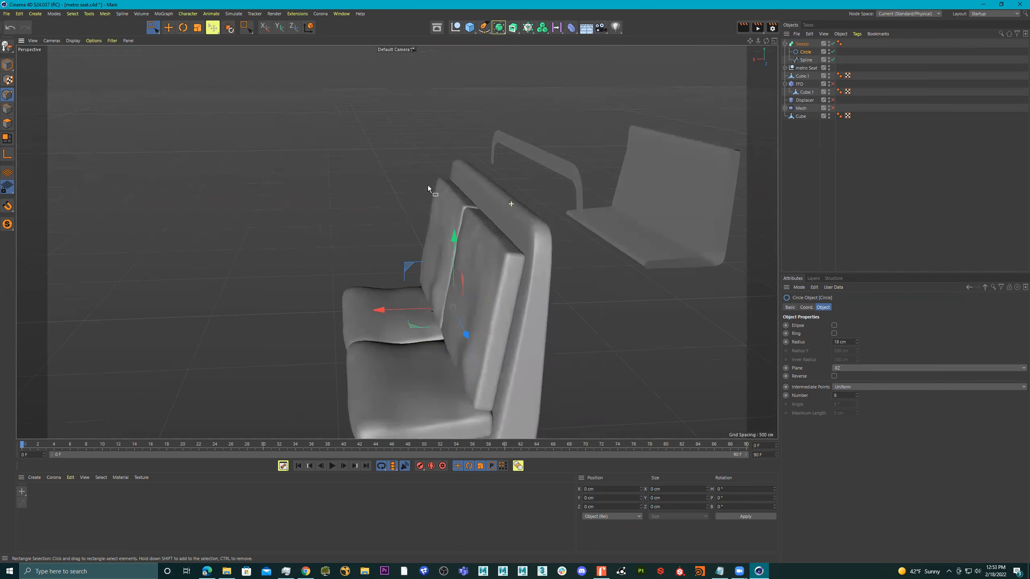
{"action": "left_click", "coordinate": [863, 367]}
{"action": "left_click", "coordinate": [859, 384]}
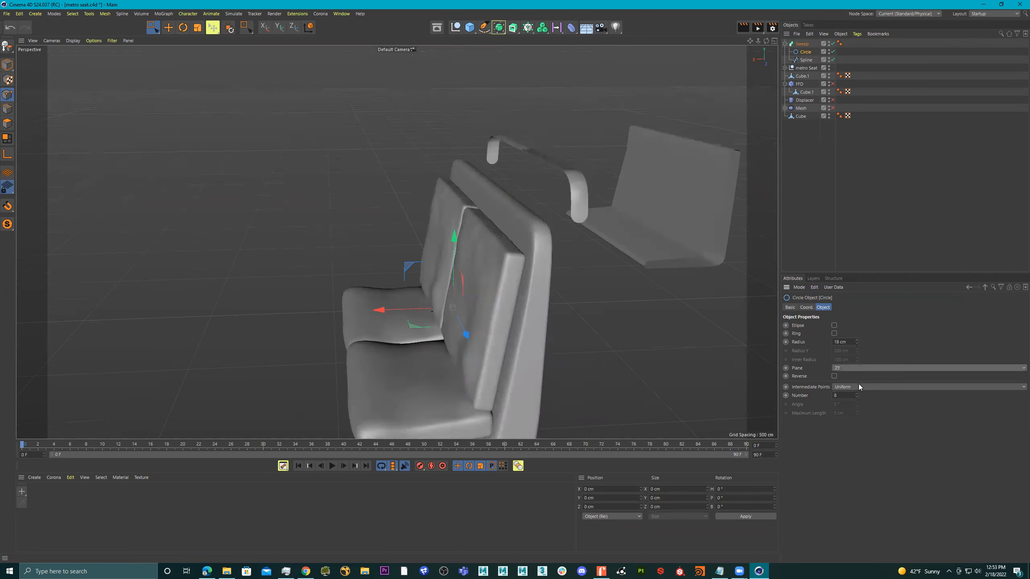
{"action": "left_click", "coordinate": [859, 370]}
{"action": "left_click", "coordinate": [859, 378]}
Step: Examine the handle rail's position above the seat back in the front and right views
{"action": "left_click_drag", "start_coordinate": [576, 227], "coordinate": [592, 243], "text": "alt"}
{"action": "middle_click", "coordinate": [596, 240]}
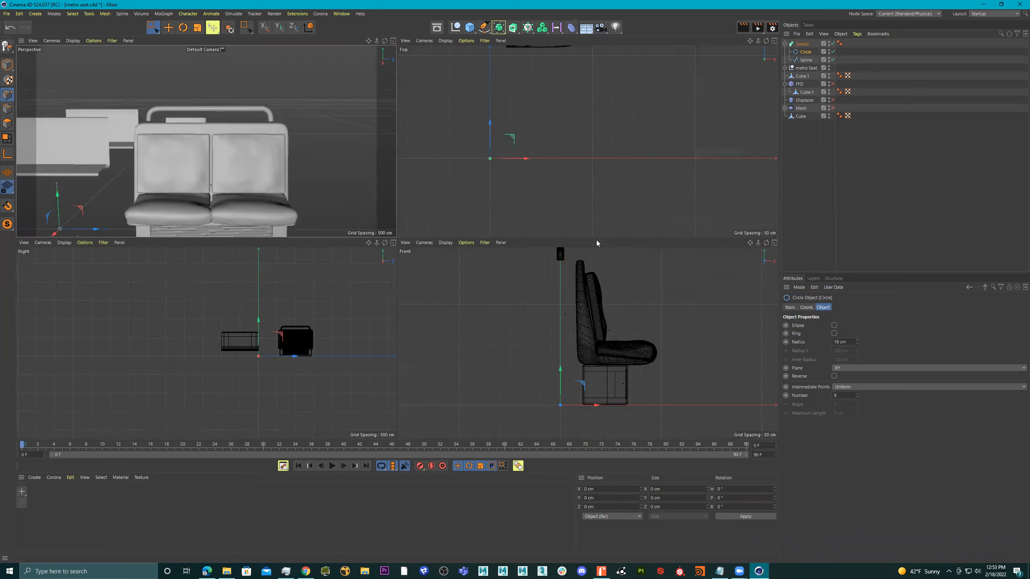
{"action": "middle_click", "coordinate": [619, 318]}
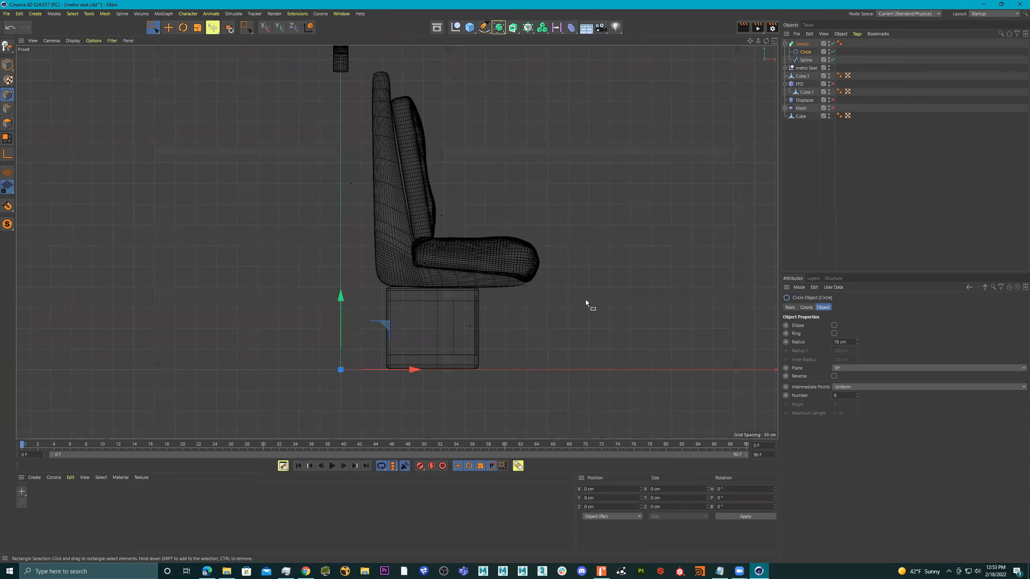
{"action": "left_click_drag", "start_coordinate": [593, 254], "coordinate": [619, 246], "text": "alt"}
{"action": "middle_click", "coordinate": [620, 246]}
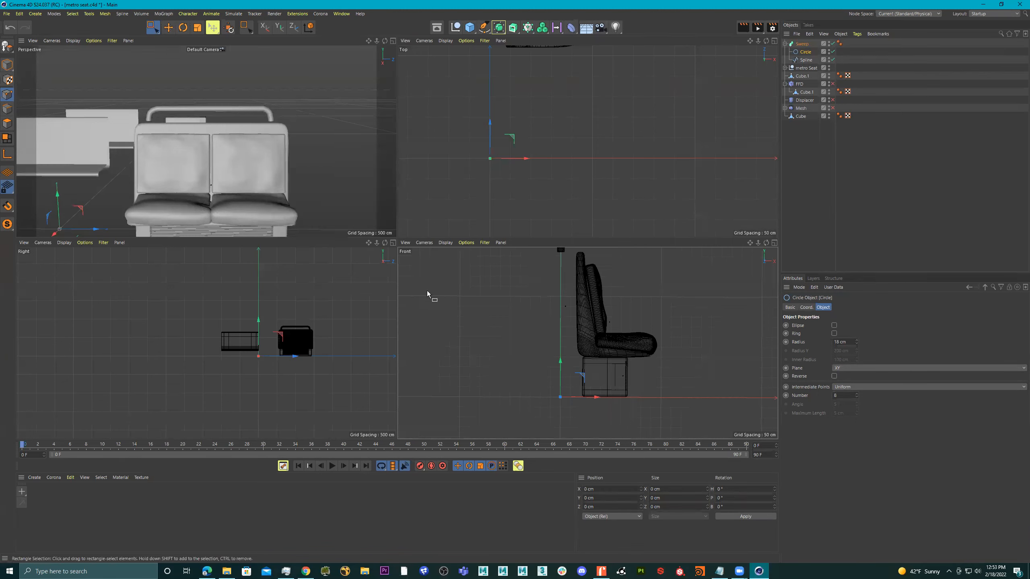
{"action": "middle_click", "coordinate": [327, 310]}
{"action": "scroll", "coordinate": [578, 240], "scroll_direction": "up", "scroll_amount": 6}
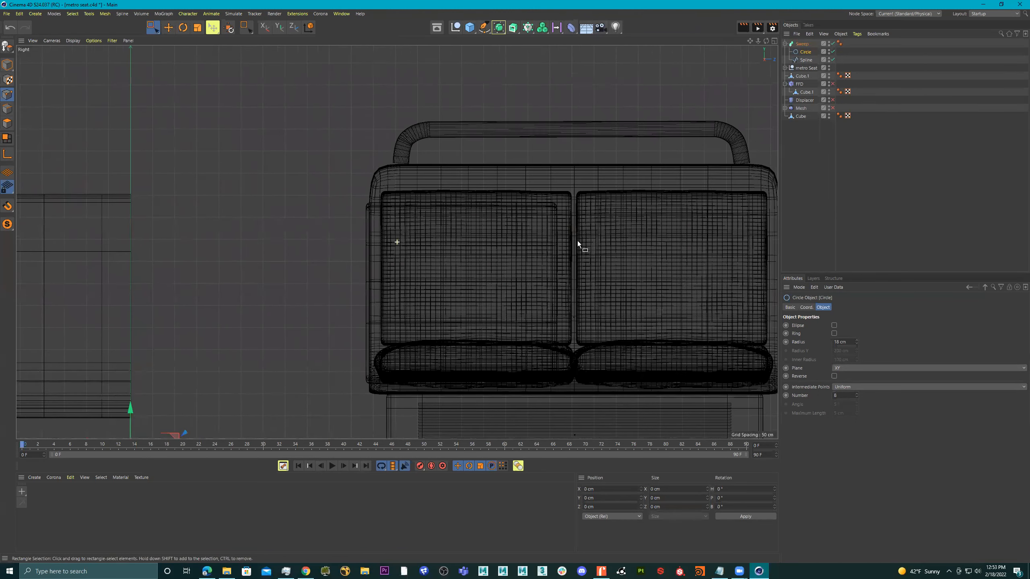
Step: Try moving the handle spline's upper right bend point, disabling the Circle temporarily to pick it, and undo the move
{"action": "left_click", "coordinate": [806, 59]}
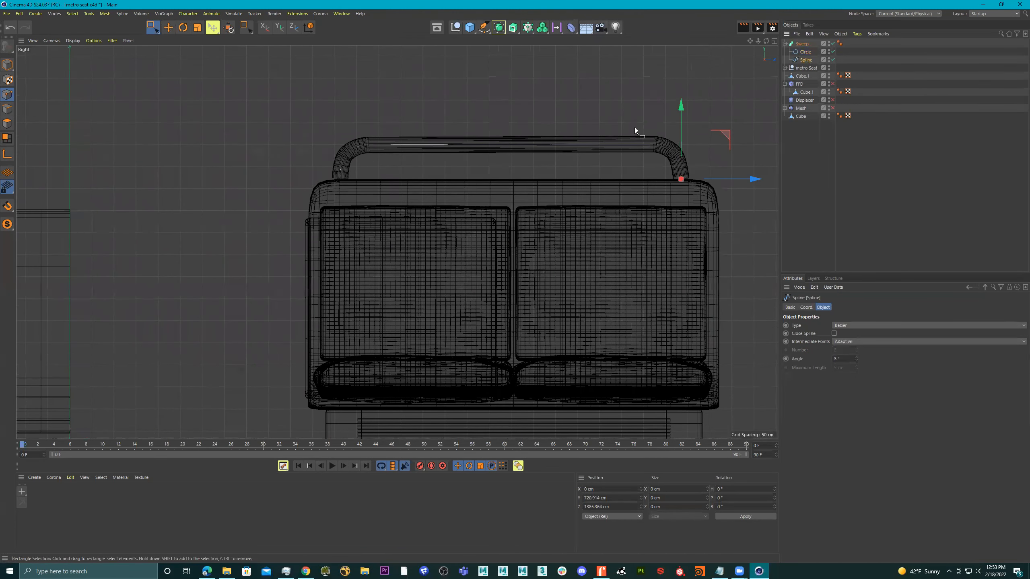
{"action": "scroll", "coordinate": [649, 128], "scroll_direction": "up", "scroll_amount": 4}
{"action": "middle_click_drag", "start_coordinate": [632, 149], "coordinate": [630, 154], "text": "alt"}
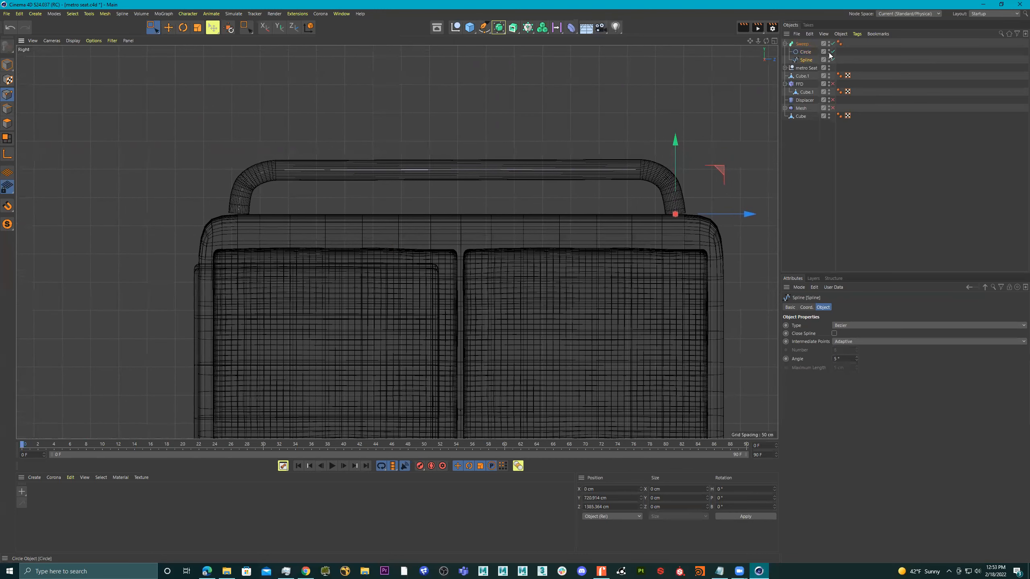
{"action": "left_click", "coordinate": [833, 52]}
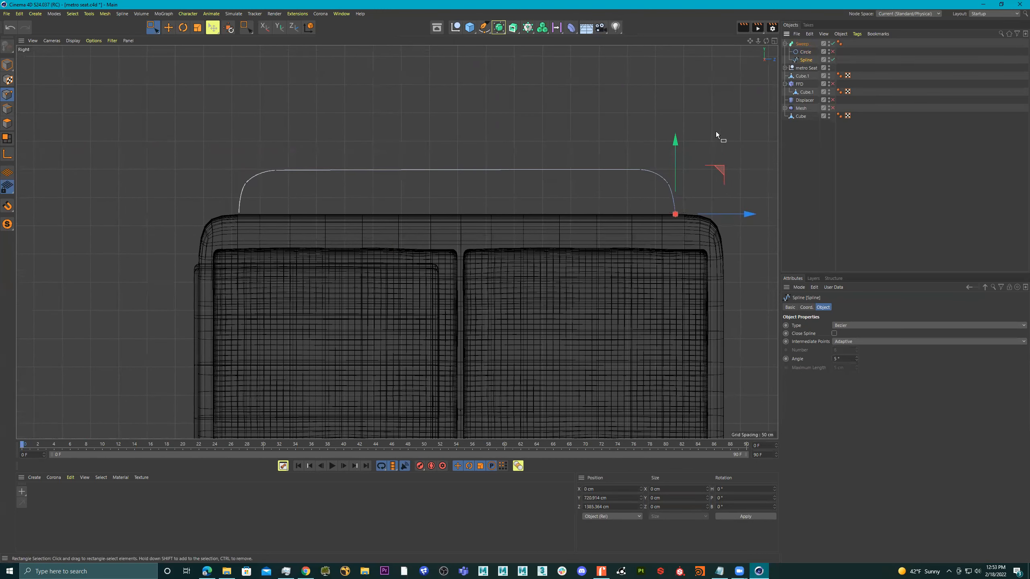
{"action": "left_click", "coordinate": [640, 170]}
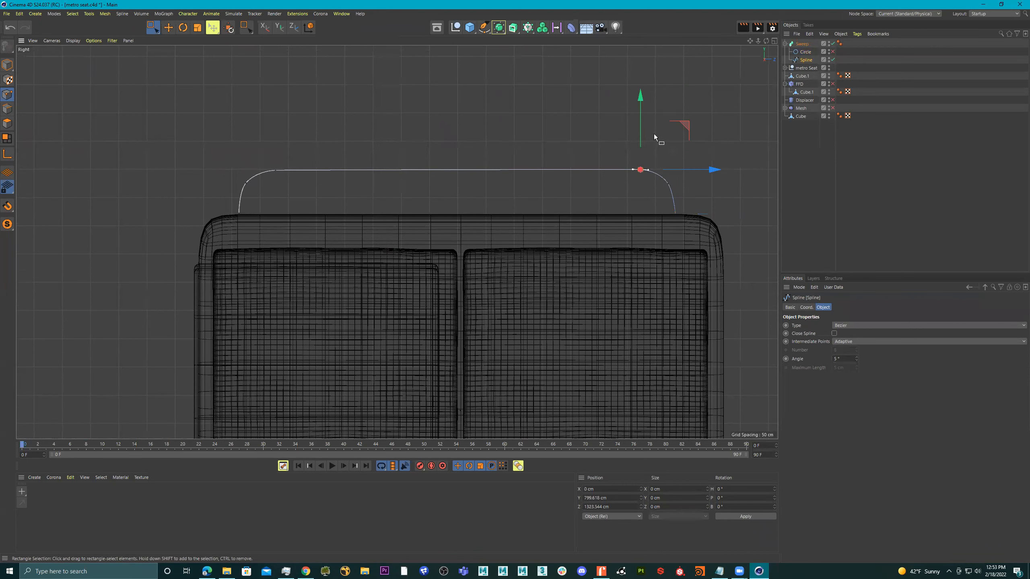
{"action": "left_click", "coordinate": [833, 52]}
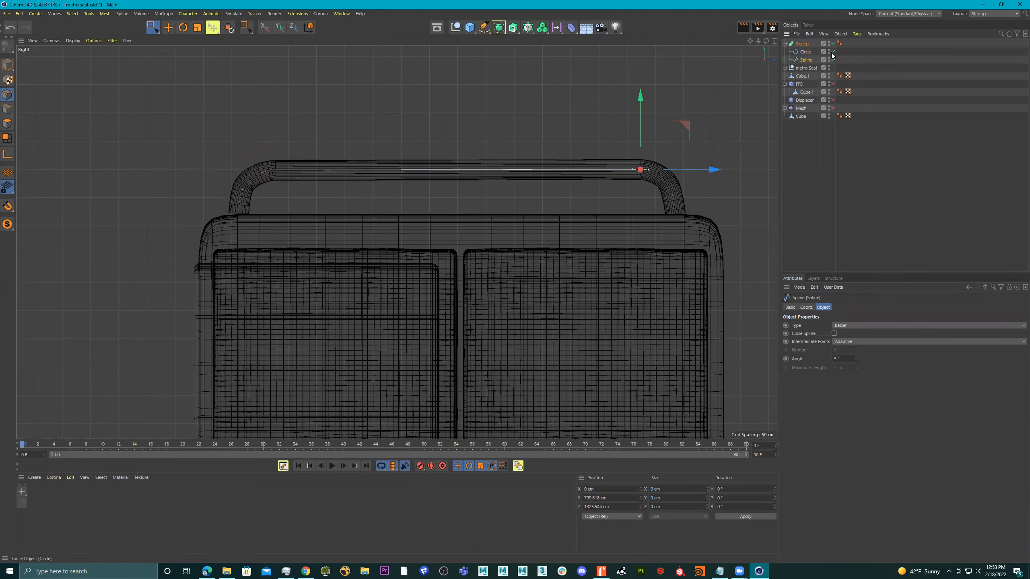
{"action": "left_click_drag", "start_coordinate": [639, 123], "coordinate": [633, 88]}
{"action": "left_click_drag", "start_coordinate": [714, 137], "coordinate": [700, 175]}
{"action": "key", "text": "ctrl+z"}
{"action": "key", "text": "ctrl+z"}
{"action": "key", "text": "ctrl+z"}
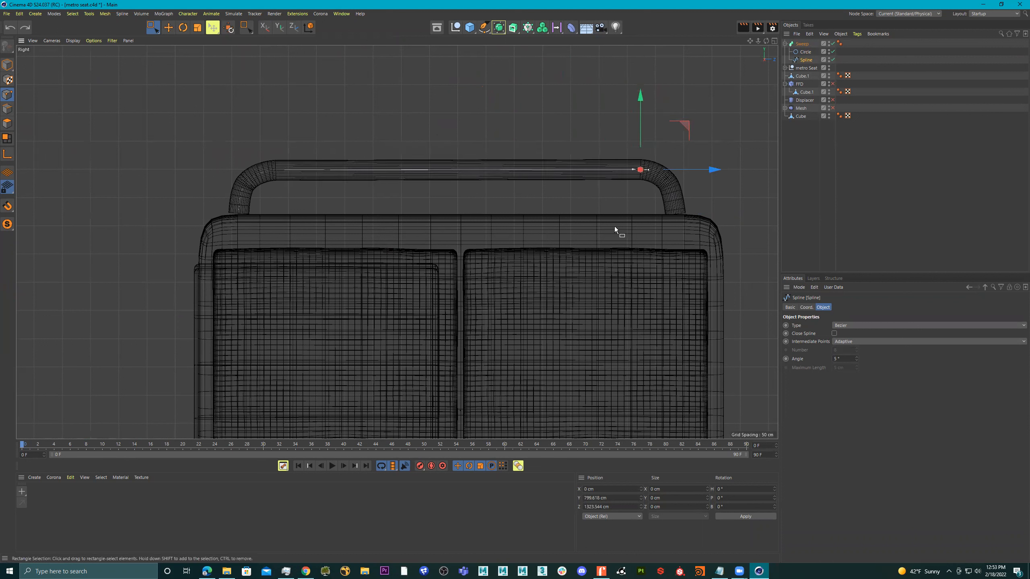
Step: Lower both end points of the handle spline into the top of the seat back and shift each slightly inward
{"action": "left_click_drag", "start_coordinate": [739, 203], "coordinate": [238, 268]}
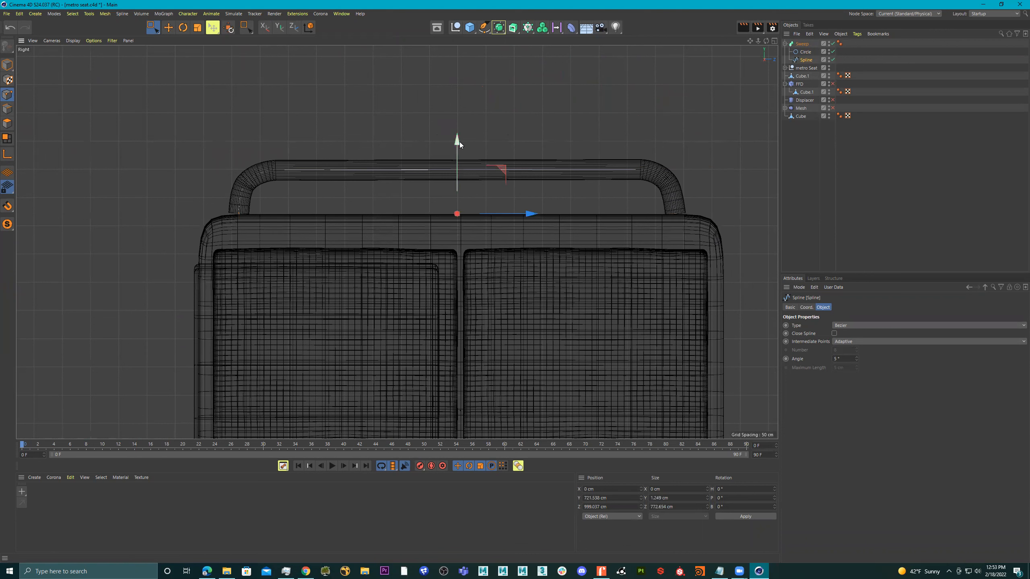
{"action": "left_click_drag", "start_coordinate": [458, 142], "coordinate": [457, 152]}
{"action": "left_click", "coordinate": [674, 223]}
{"action": "left_click_drag", "start_coordinate": [745, 223], "coordinate": [747, 223]}
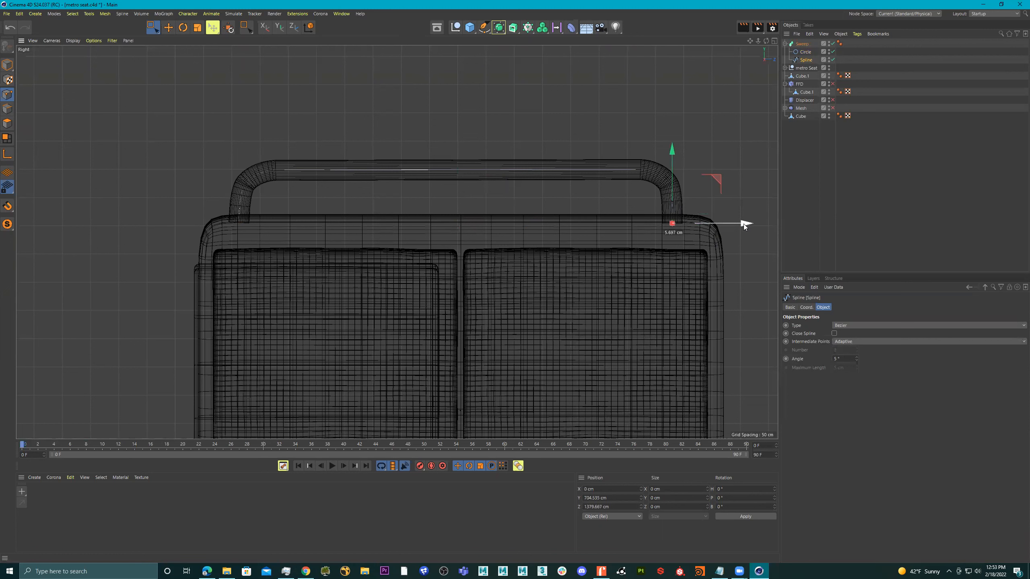
{"action": "left_click_drag", "start_coordinate": [294, 209], "coordinate": [230, 240]}
{"action": "left_click_drag", "start_coordinate": [295, 224], "coordinate": [300, 227]}
{"action": "left_click_drag", "start_coordinate": [655, 134], "coordinate": [257, 185]}
{"action": "left_click_drag", "start_coordinate": [530, 170], "coordinate": [530, 170]}
Step: Set the Circle profile's radius to 11 cm and check the thinner rail in the perspective view
{"action": "left_click", "coordinate": [805, 51]}
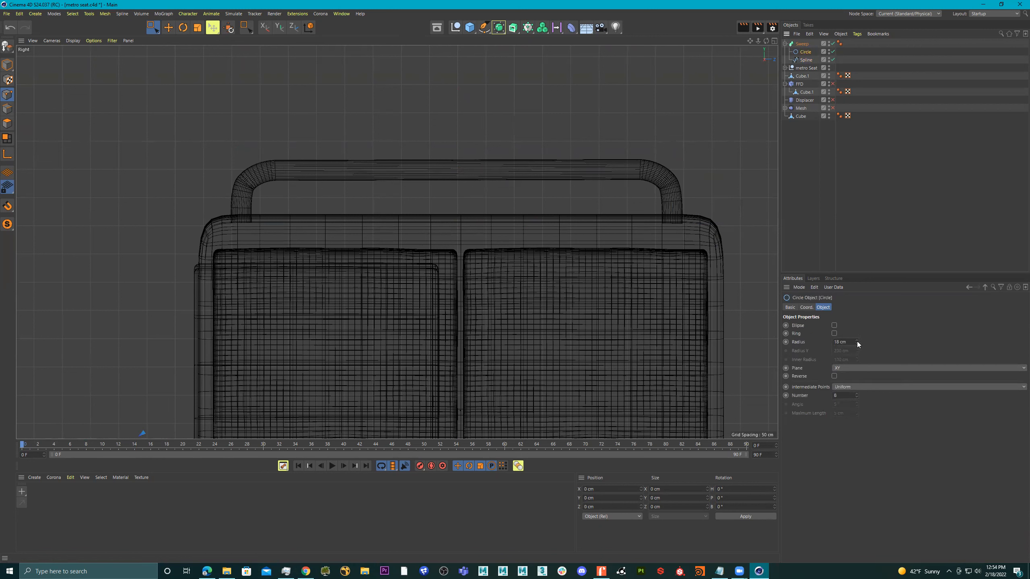
{"action": "left_click_drag", "start_coordinate": [856, 342], "coordinate": [856, 346]}
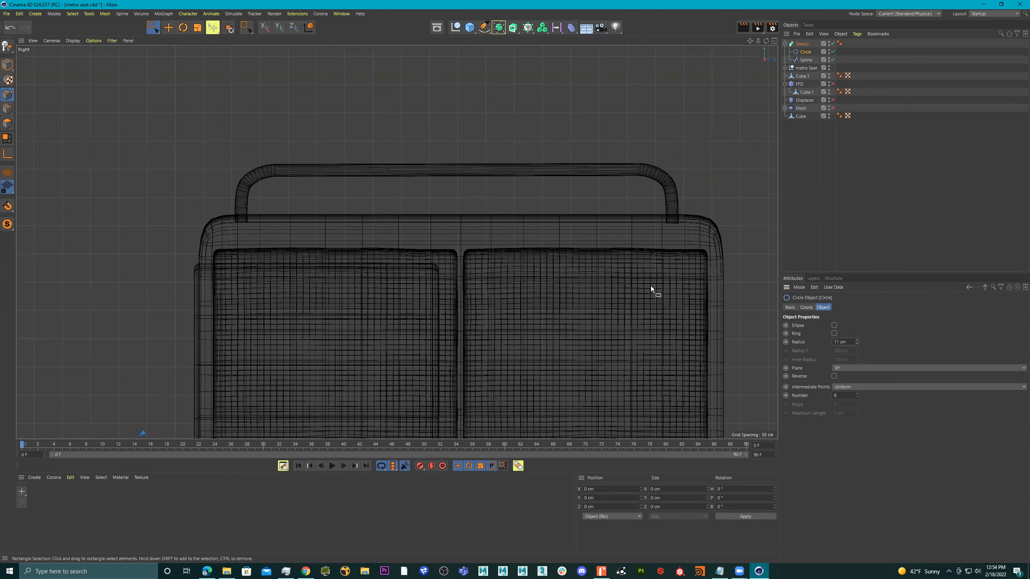
{"action": "middle_click", "coordinate": [626, 272]}
{"action": "middle_click", "coordinate": [343, 191]}
{"action": "left_click_drag", "start_coordinate": [431, 221], "coordinate": [478, 228], "text": "alt"}
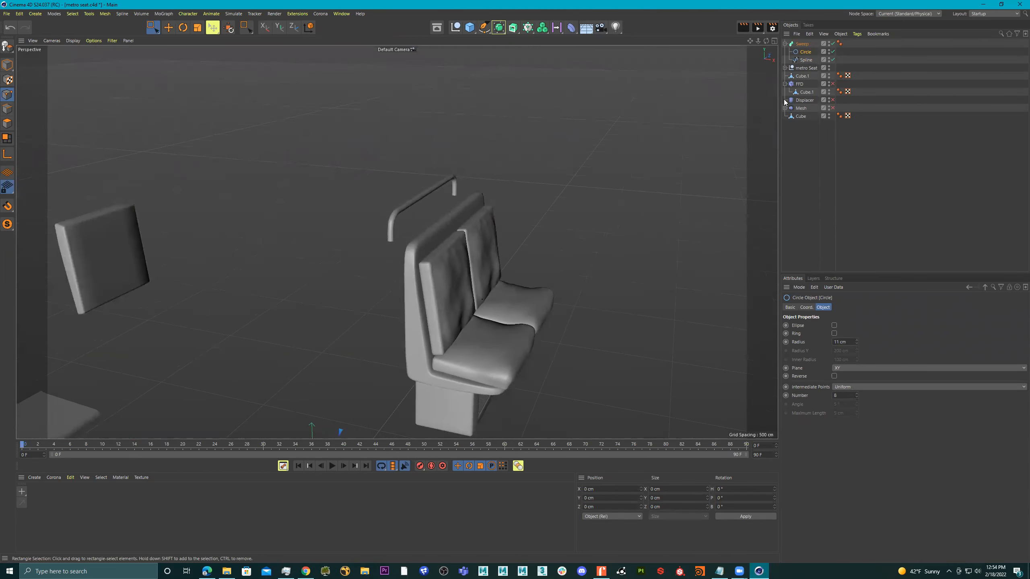
Step: Collapse the Sweep's hierarchy, group the Sweep inside a null and rename the null seat Bar
{"action": "left_click", "coordinate": [802, 44]}
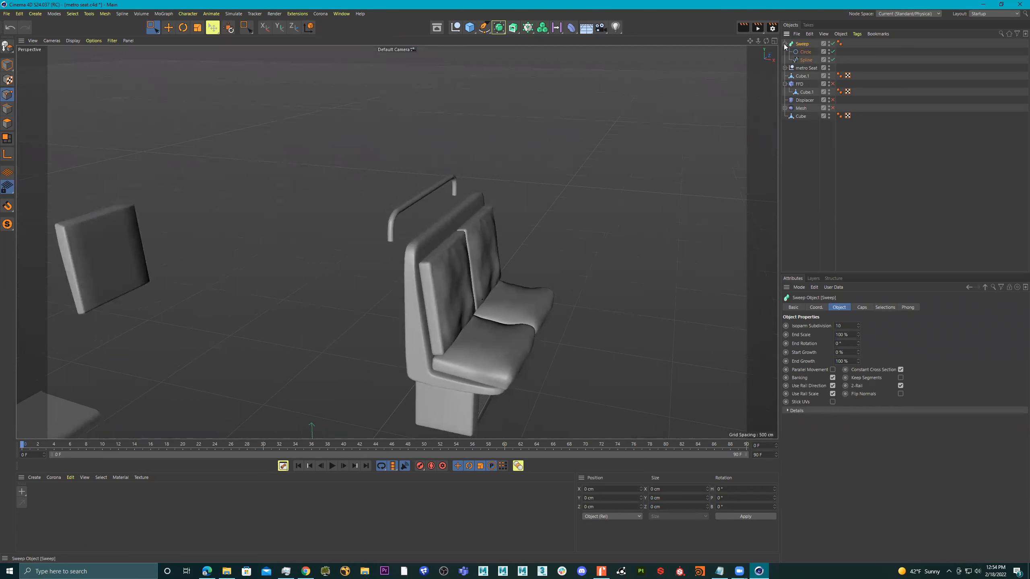
{"action": "left_click", "coordinate": [785, 44]}
{"action": "left_click_drag", "start_coordinate": [574, 194], "coordinate": [496, 221], "text": "alt"}
{"action": "right_click_drag", "start_coordinate": [496, 221], "coordinate": [426, 228], "text": "alt"}
{"action": "left_click_drag", "start_coordinate": [425, 227], "coordinate": [497, 324], "text": "alt"}
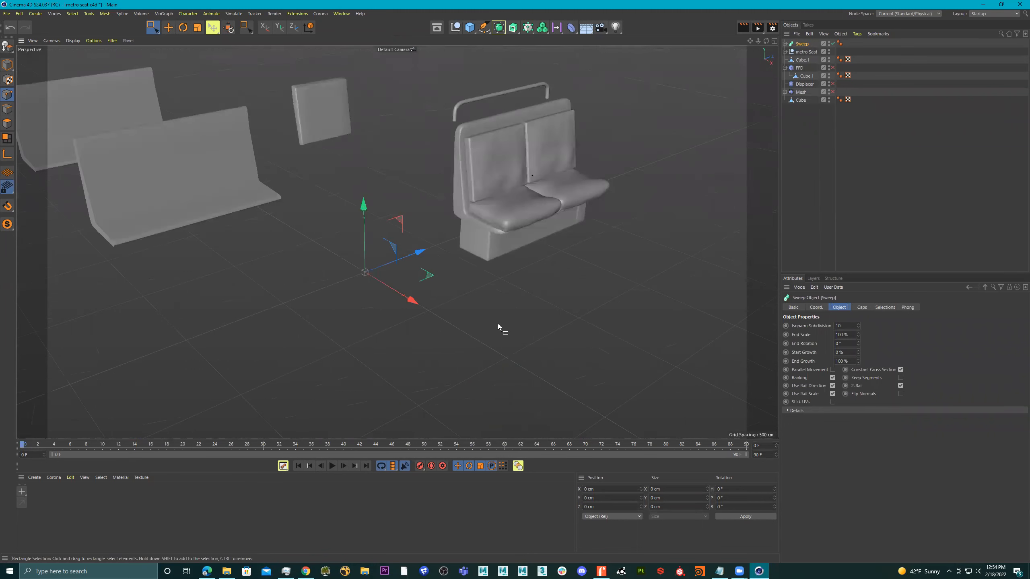
{"action": "left_click_drag", "start_coordinate": [414, 300], "coordinate": [462, 322]}
{"action": "left_click_drag", "start_coordinate": [494, 292], "coordinate": [579, 188], "text": "alt"}
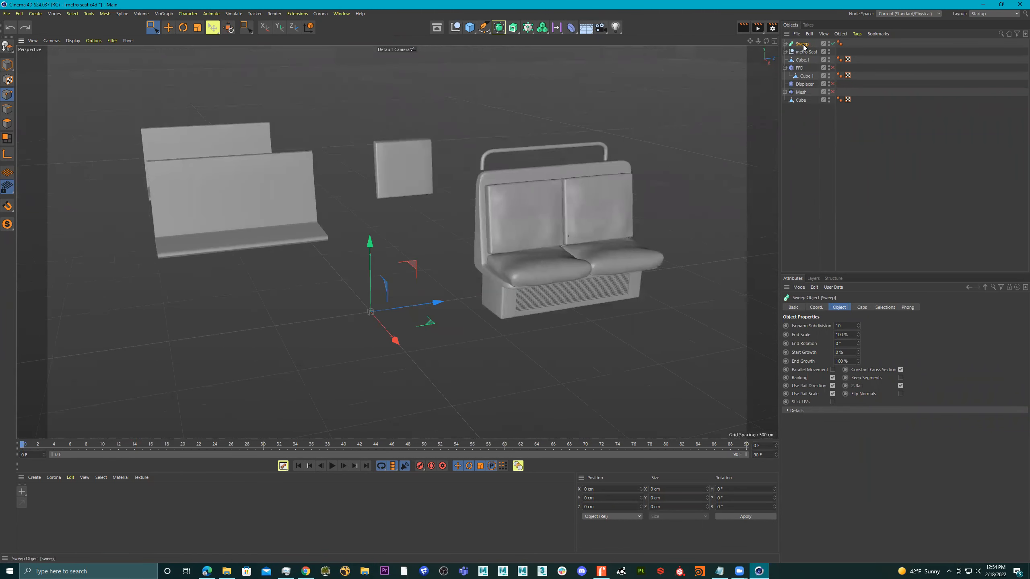
{"action": "key", "text": "alt+g"}
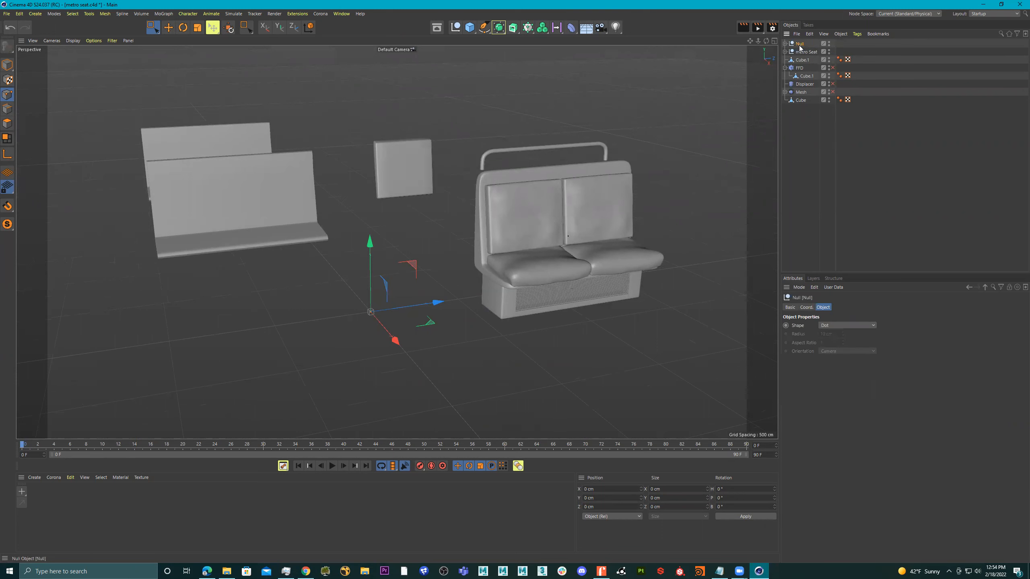
{"action": "double_click", "coordinate": [800, 44]}
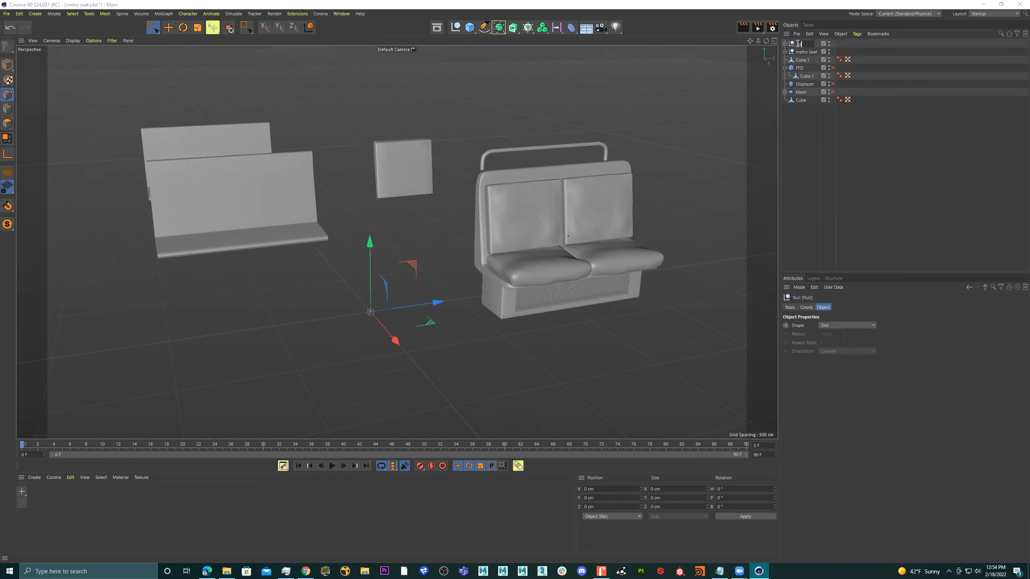
{"action": "type", "text": "seat Bar"}
{"action": "key", "text": "Return"}
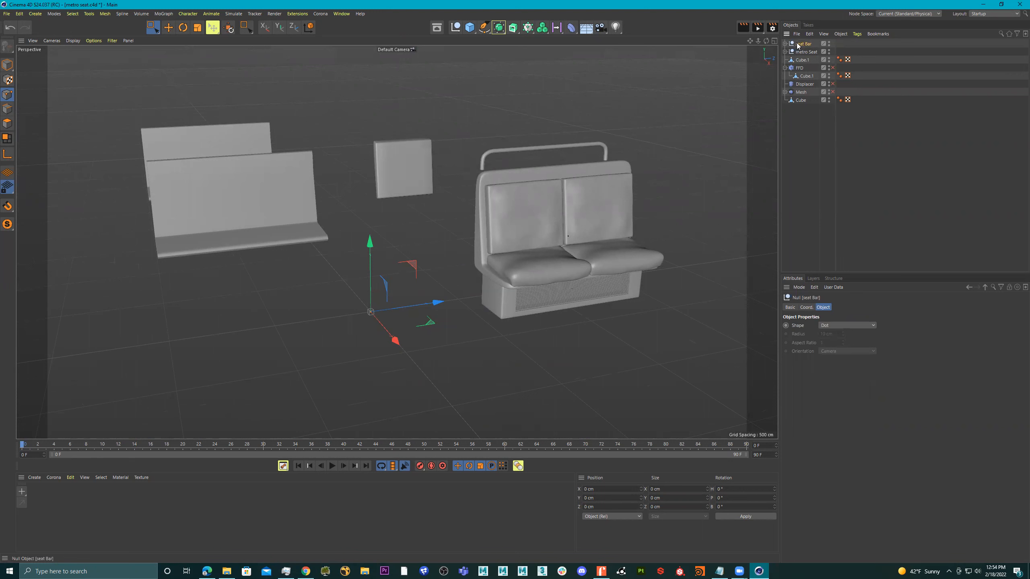
Step: Raise the seat Bar null's axis to the height of the handle rail in the front view
{"action": "left_click_drag", "start_coordinate": [535, 243], "coordinate": [539, 218], "text": "alt"}
{"action": "middle_click", "coordinate": [548, 212]}
{"action": "middle_click", "coordinate": [523, 329]}
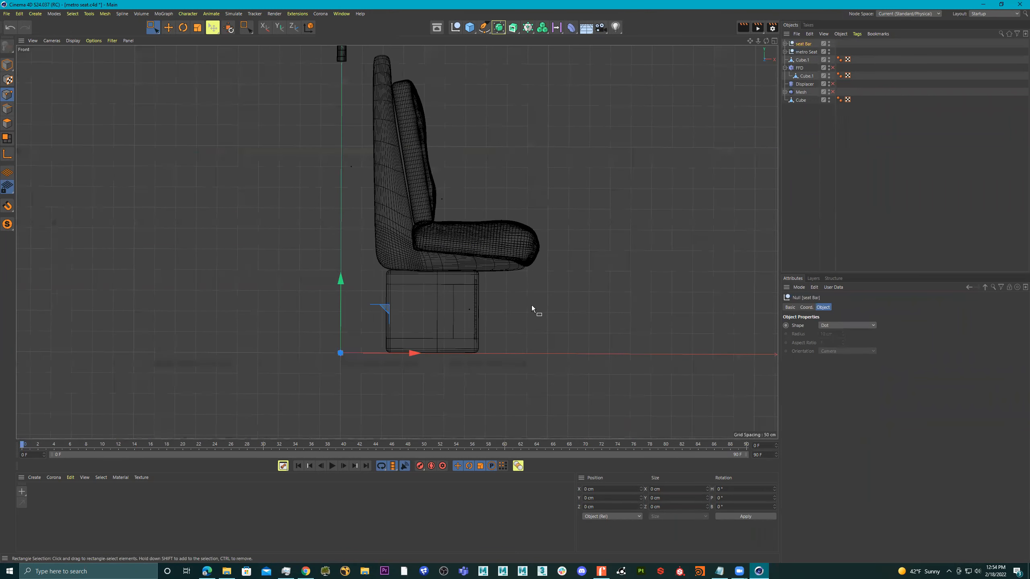
{"action": "scroll", "coordinate": [531, 305], "scroll_direction": "down", "scroll_amount": 4}
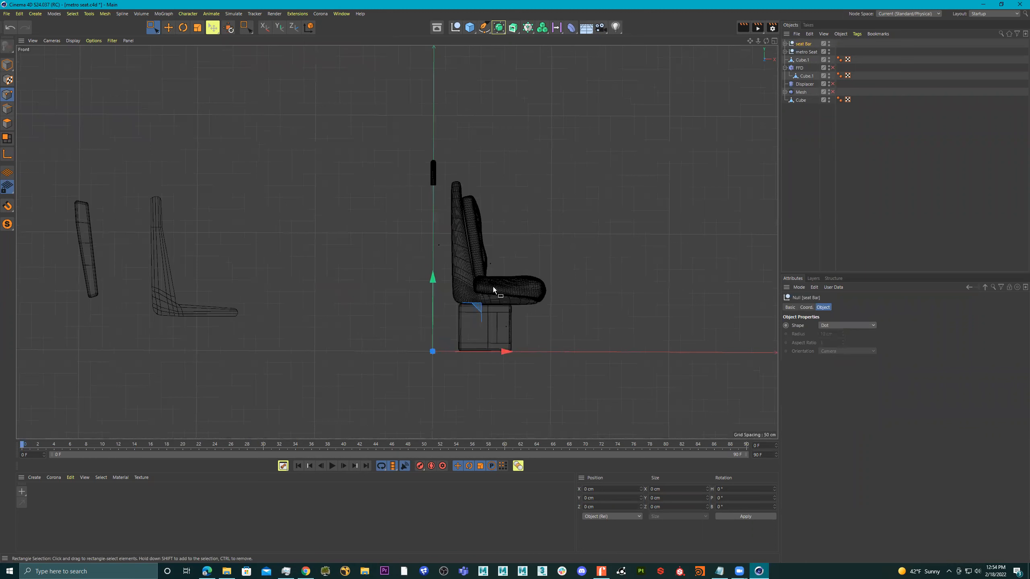
{"action": "left_click_drag", "start_coordinate": [431, 277], "coordinate": [419, 105]}
Step: Centre the seat Bar null's axis along the rail's width in the right view and raise it slightly to the rail's upper tube
{"action": "middle_click", "coordinate": [422, 123]}
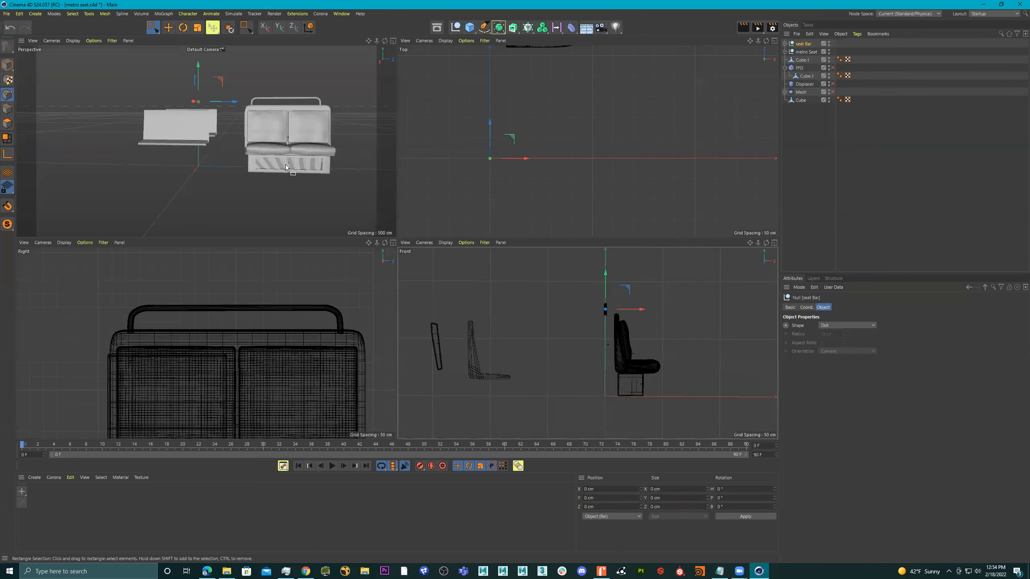
{"action": "scroll", "coordinate": [280, 338], "scroll_direction": "down", "scroll_amount": 3}
{"action": "middle_click", "coordinate": [267, 341]}
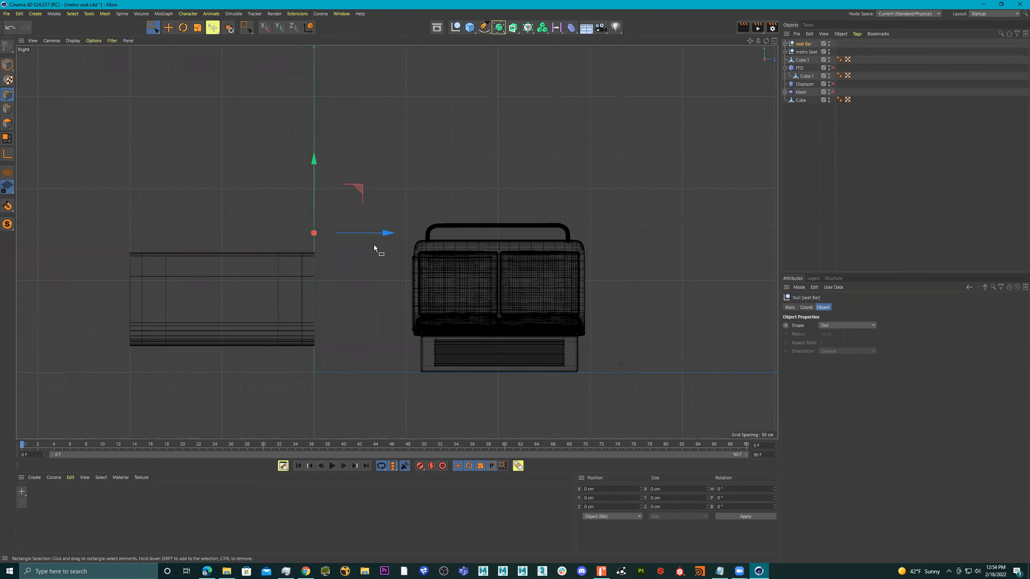
{"action": "left_click_drag", "start_coordinate": [386, 233], "coordinate": [565, 236]}
{"action": "left_click_drag", "start_coordinate": [497, 159], "coordinate": [497, 151]}
Step: Move the seat Bar forward onto the top edge of the seat back and check its fit in the perspective view
{"action": "middle_click", "coordinate": [595, 182]}
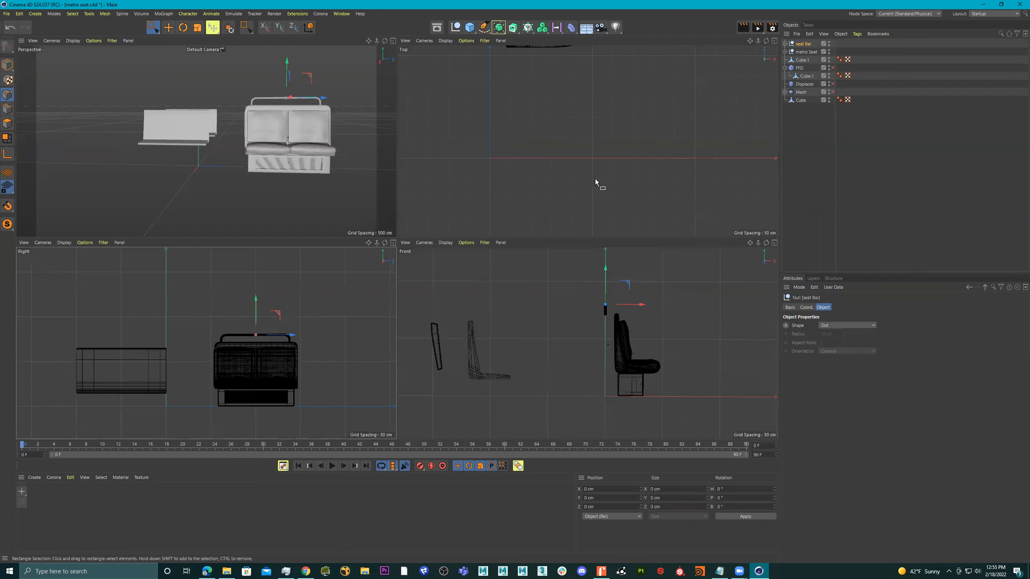
{"action": "middle_click", "coordinate": [336, 143]}
{"action": "left_click_drag", "start_coordinate": [497, 190], "coordinate": [431, 138], "text": "alt"}
{"action": "right_click_drag", "start_coordinate": [431, 138], "coordinate": [518, 183], "text": "alt"}
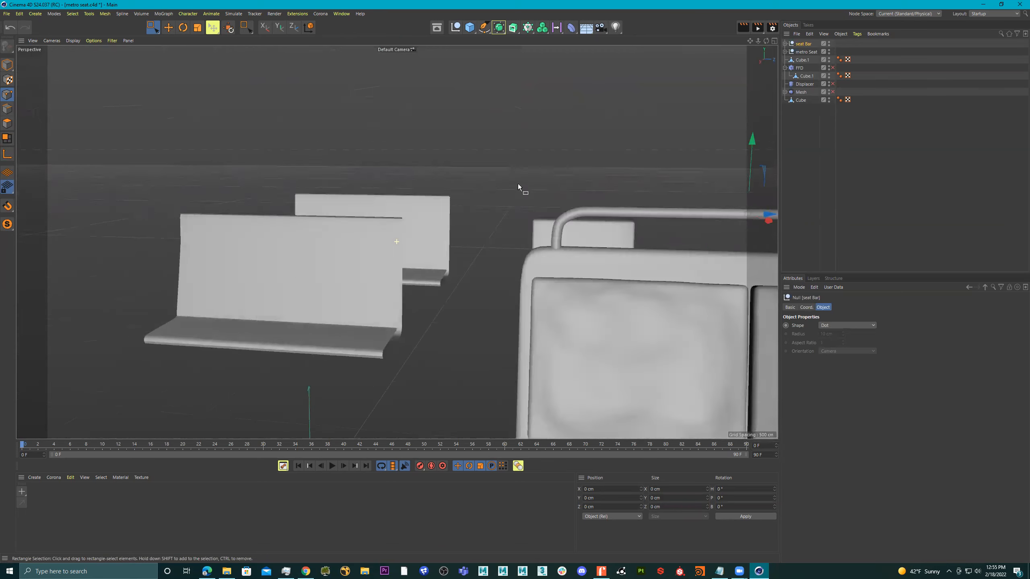
{"action": "middle_click_drag", "start_coordinate": [518, 183], "coordinate": [374, 169], "text": "alt"}
{"action": "left_click_drag", "start_coordinate": [414, 123], "coordinate": [424, 92]}
{"action": "right_click_drag", "start_coordinate": [511, 178], "coordinate": [477, 188], "text": "alt"}
{"action": "left_click_drag", "start_coordinate": [477, 190], "coordinate": [487, 210], "text": "alt"}
Step: Set the radius of the Circle profile inside the seat Bar's Sweep to 12 cm
{"action": "left_click", "coordinate": [785, 44]}
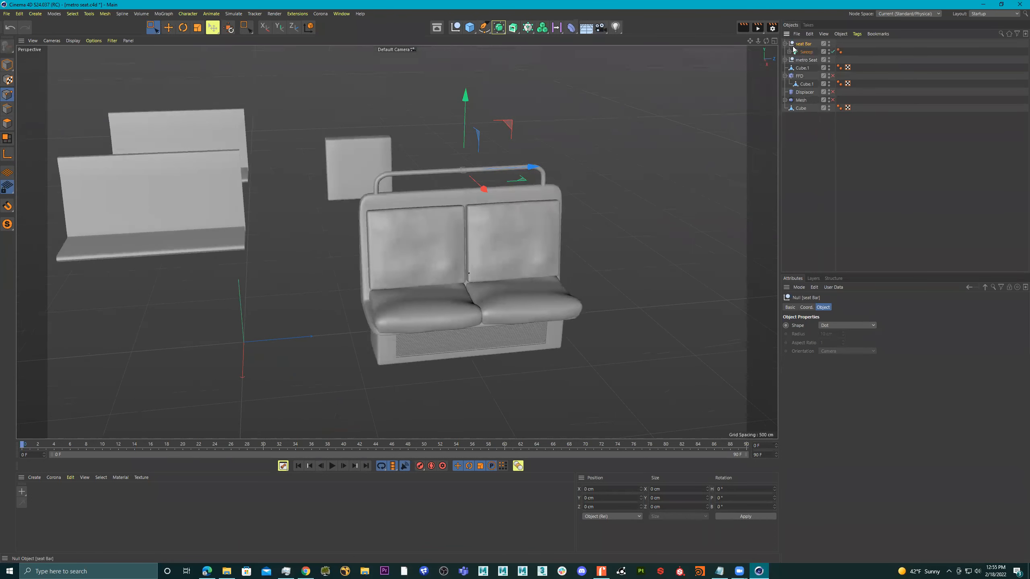
{"action": "left_click", "coordinate": [791, 52]}
{"action": "left_click", "coordinate": [789, 52]}
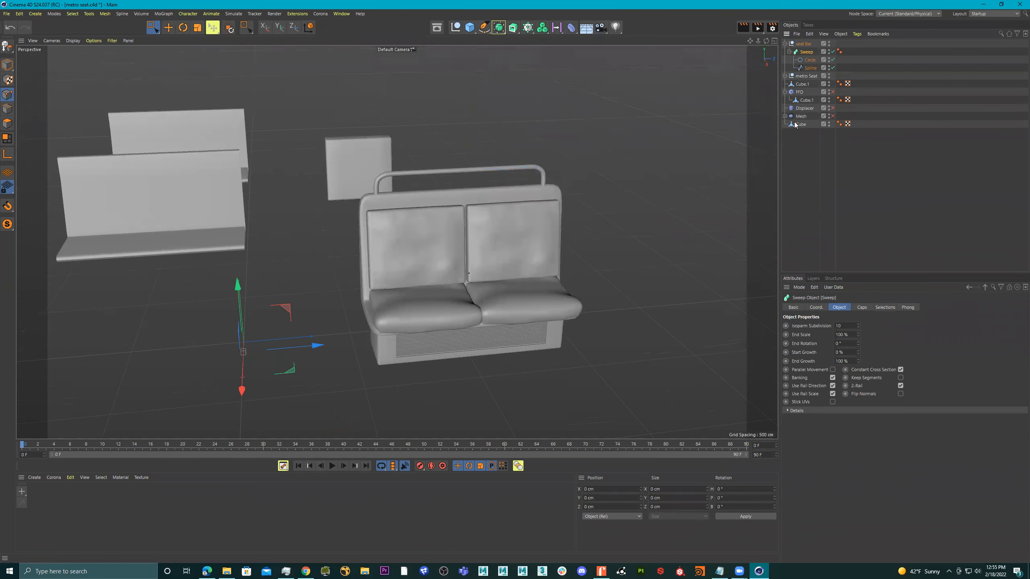
{"action": "left_click", "coordinate": [808, 59]}
{"action": "left_click_drag", "start_coordinate": [856, 341], "coordinate": [856, 340]}
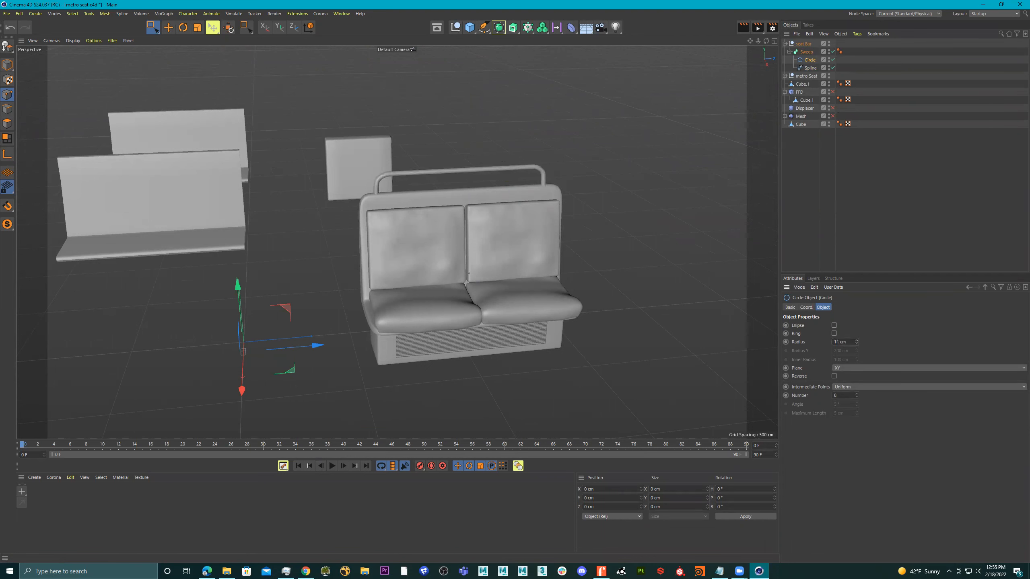
{"action": "mouse_move", "coordinate": [594, 209]}
{"action": "left_mouse_down", "text": "alt"}
{"action": "mouse_move", "coordinate": [588, 182]}
{"action": "mouse_move", "coordinate": [561, 194]}
{"action": "mouse_move", "coordinate": [608, 200]}
{"action": "left_mouse_up", "text": "alt"}
{"action": "scroll", "coordinate": [563, 195], "scroll_direction": "up", "scroll_amount": 2}
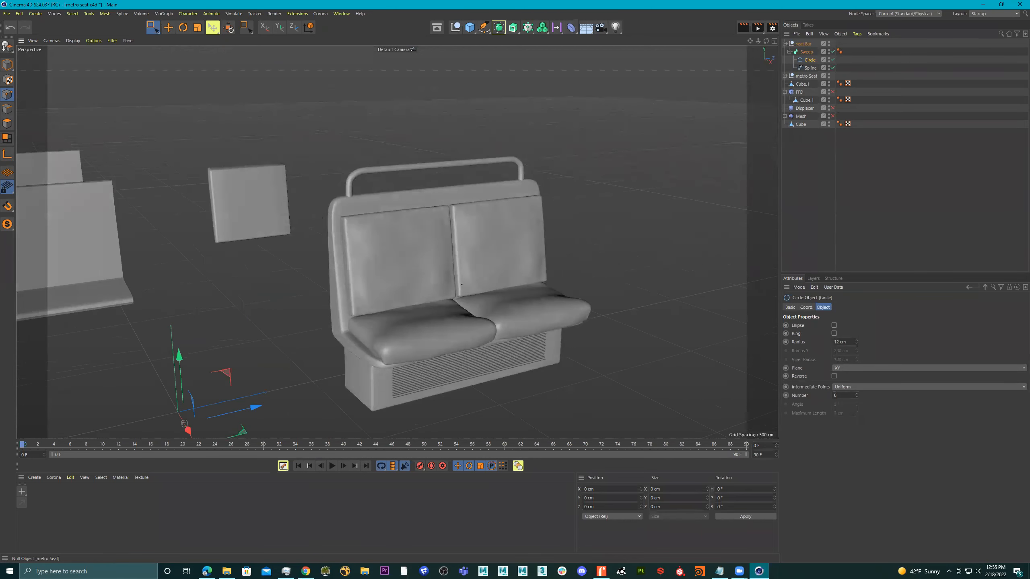